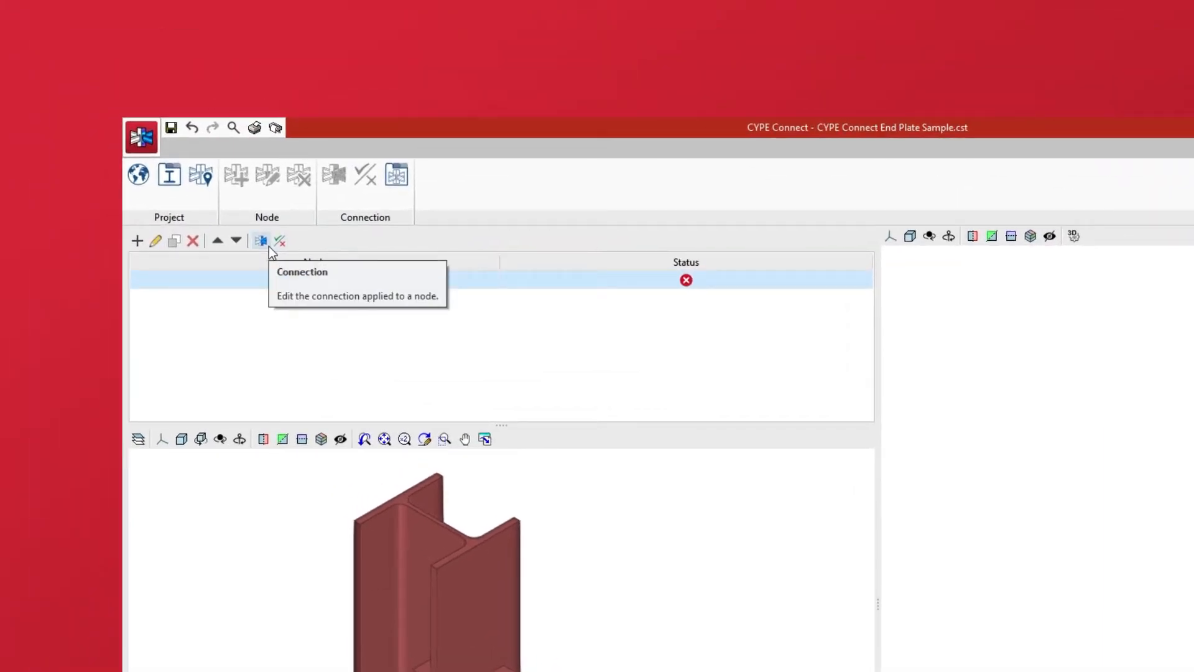
Step: Open the node's connection and add an end plate on section B1, joined to the bottom flange (Bot. fl.) of C1
{"action": "left_click", "coordinate": [269, 246]}
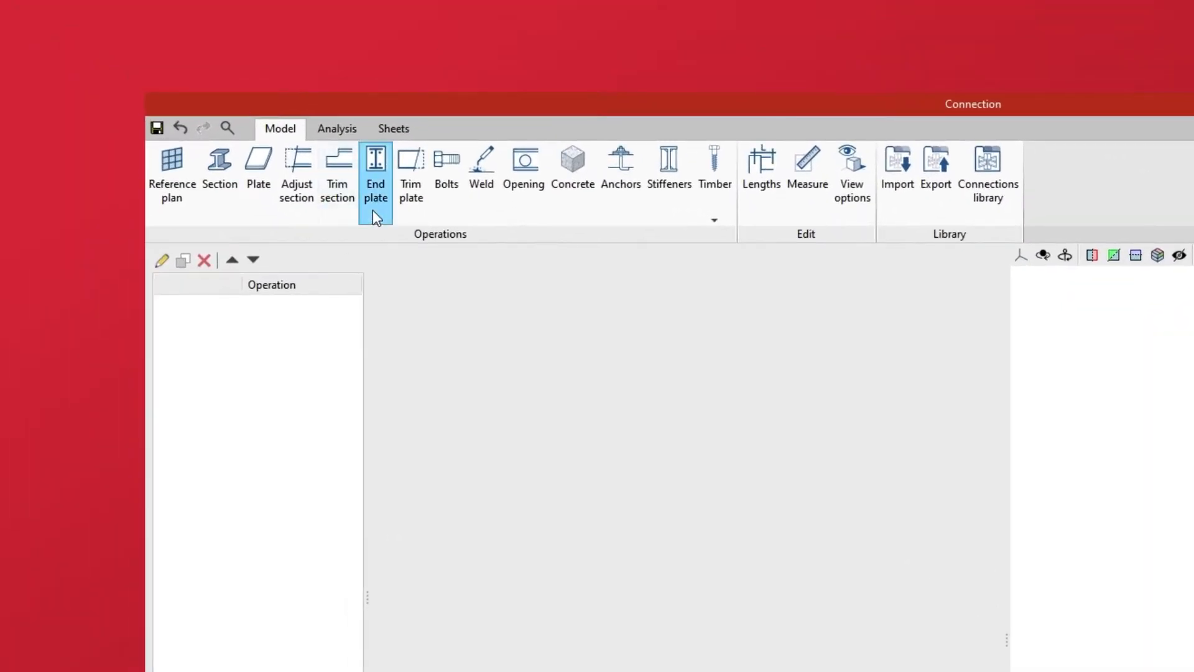
{"action": "left_click", "coordinate": [374, 214]}
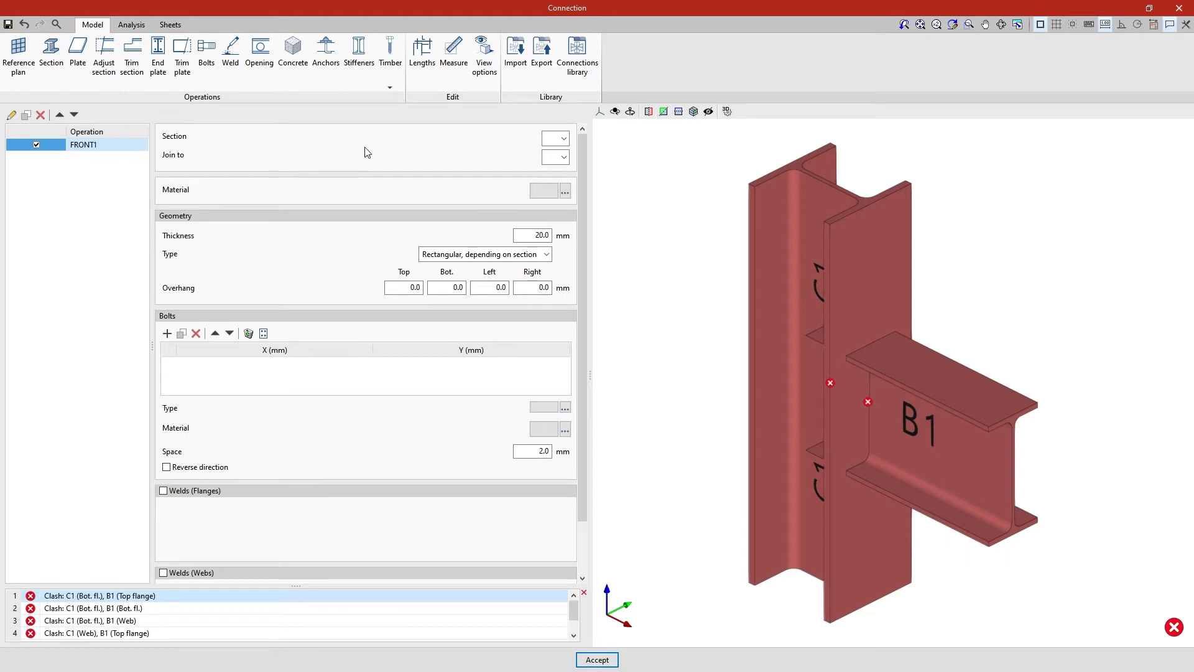
{"action": "left_click", "coordinate": [564, 139]}
{"action": "left_click", "coordinate": [567, 165]}
{"action": "left_click", "coordinate": [565, 169]}
{"action": "left_click", "coordinate": [565, 158]}
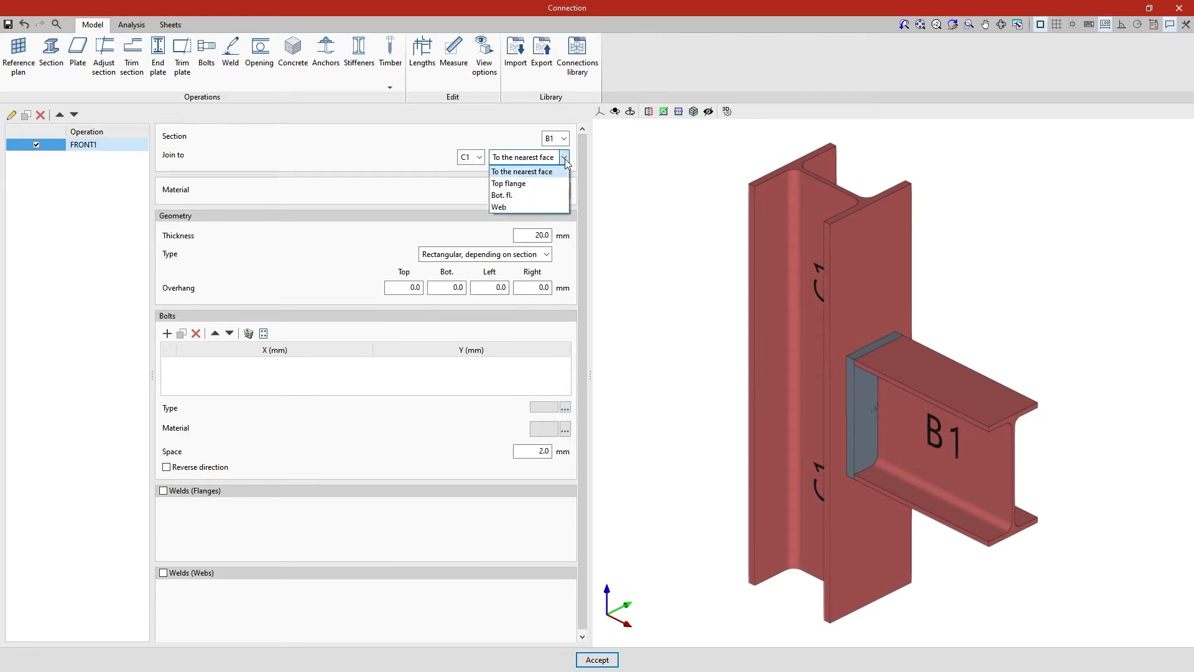
{"action": "left_click", "coordinate": [518, 197]}
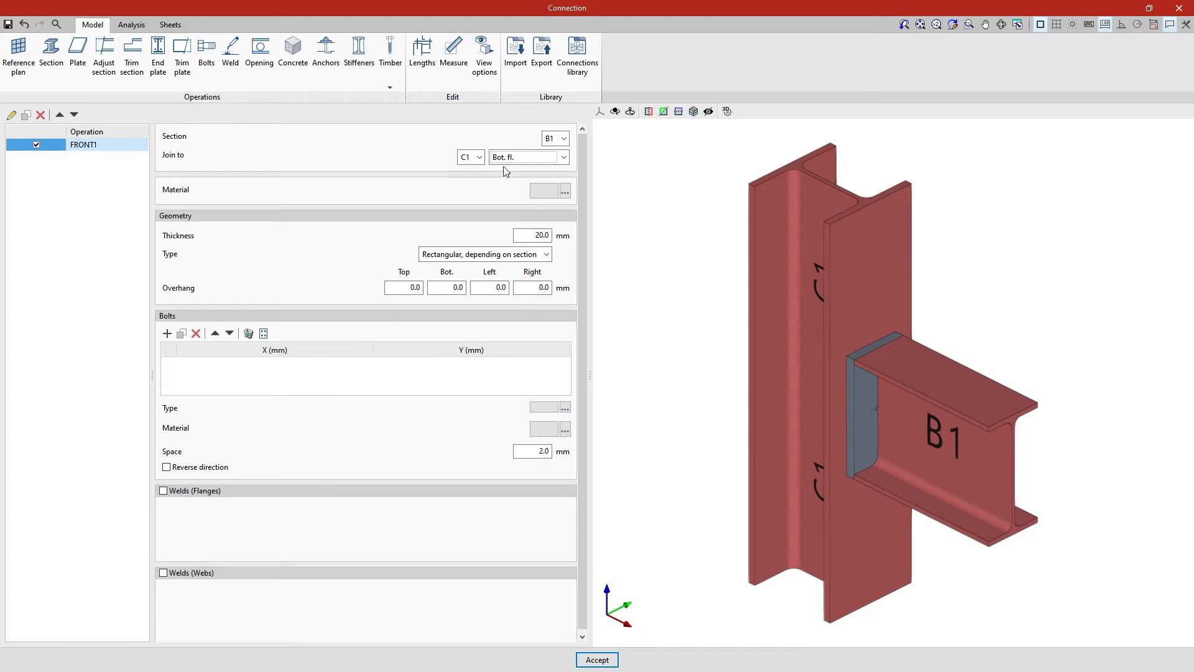
Step: Set the view options to draw sections and plates as transparent and to show the centre axes of both
{"action": "left_click", "coordinate": [479, 84]}
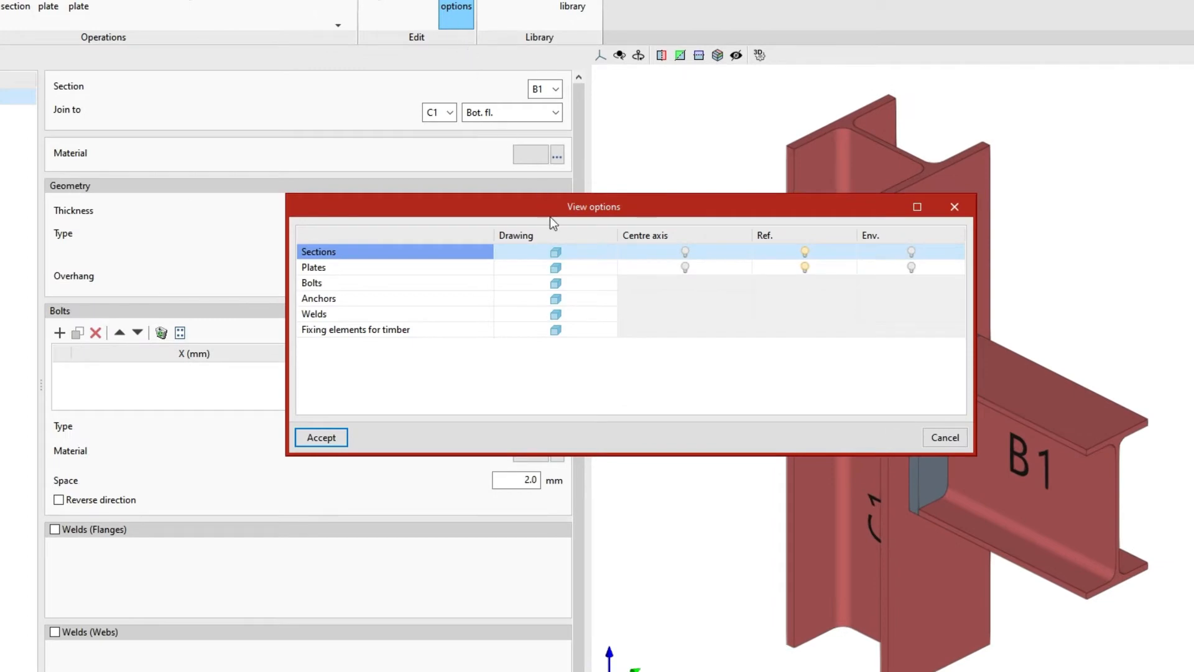
{"action": "left_click", "coordinate": [555, 252]}
{"action": "left_click", "coordinate": [555, 268]}
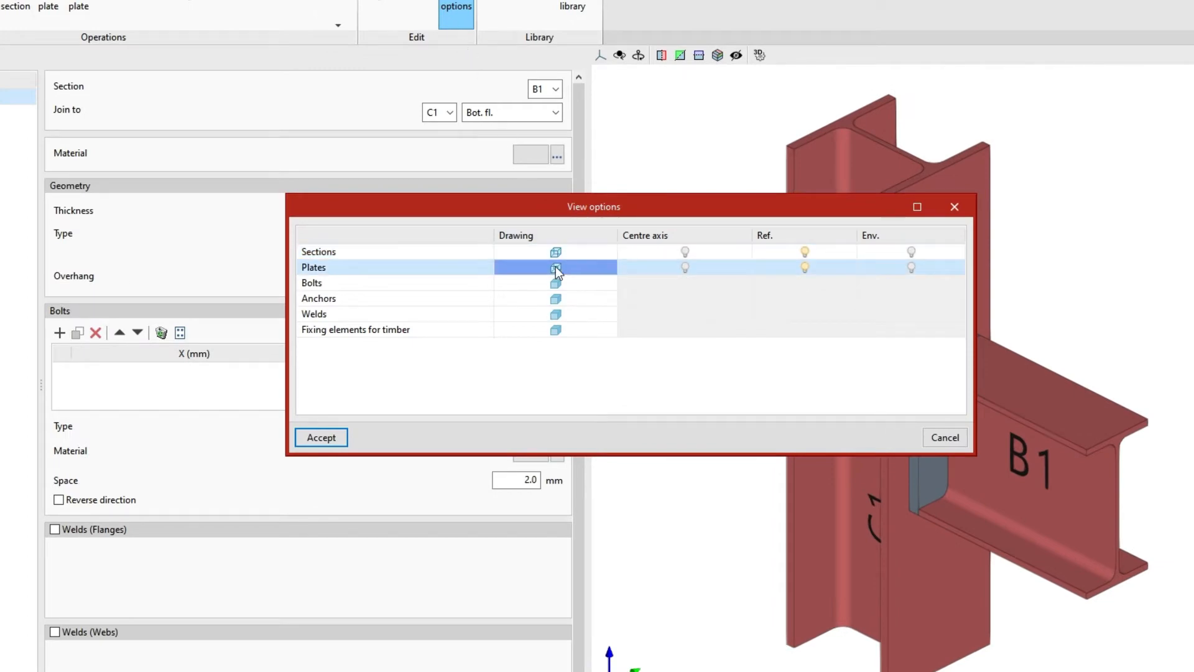
{"action": "left_click", "coordinate": [686, 252]}
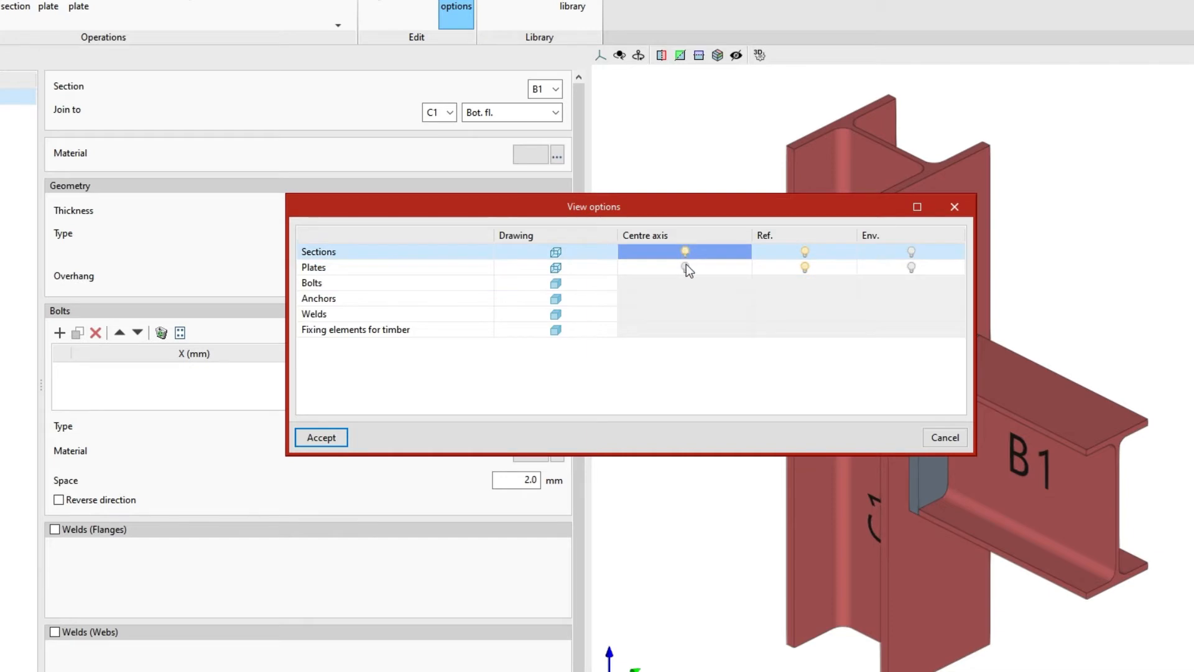
{"action": "left_click", "coordinate": [686, 267]}
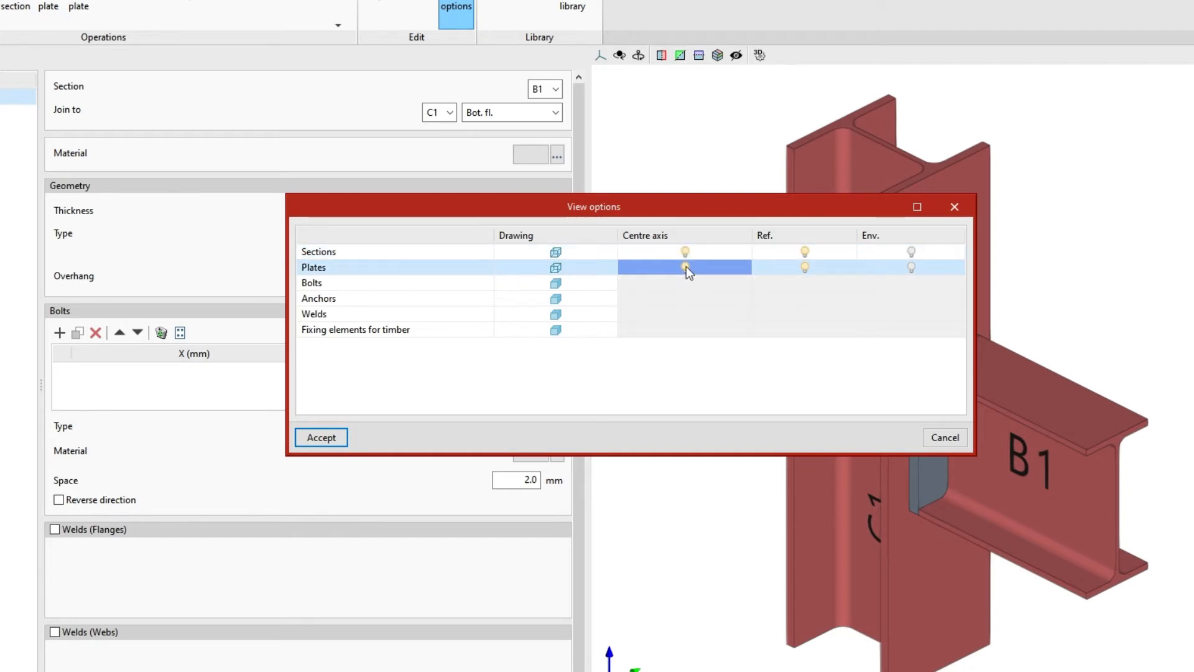
{"action": "left_click", "coordinate": [345, 438]}
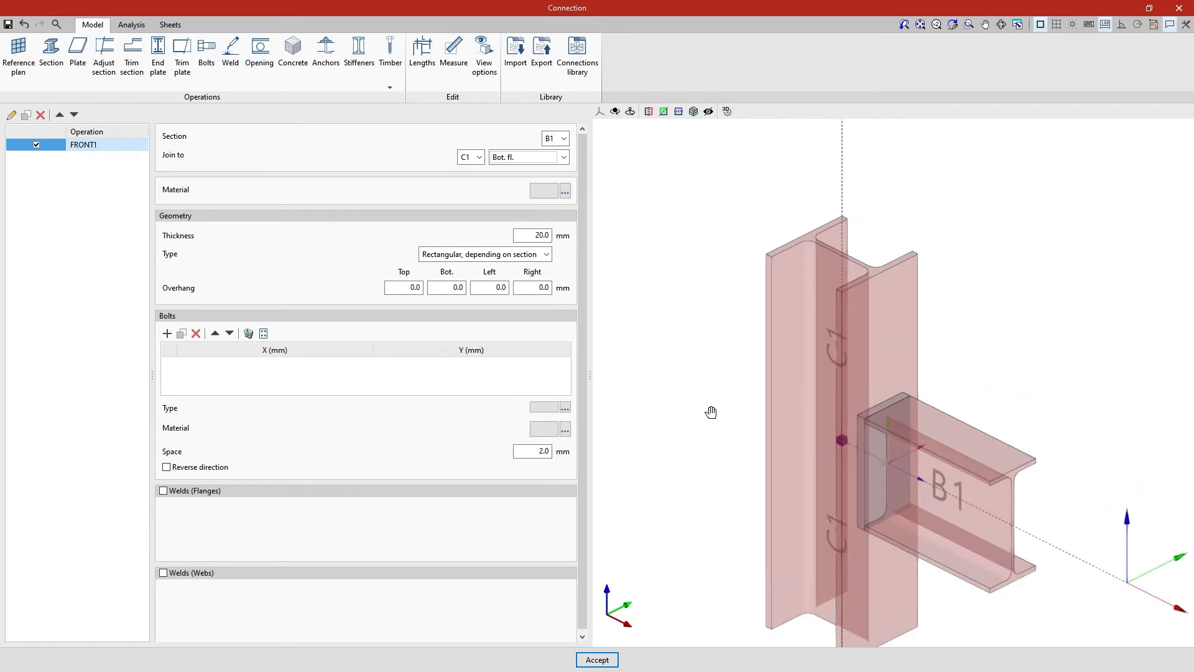
{"action": "middle_click_drag", "start_coordinate": [711, 413], "coordinate": [722, 450]}
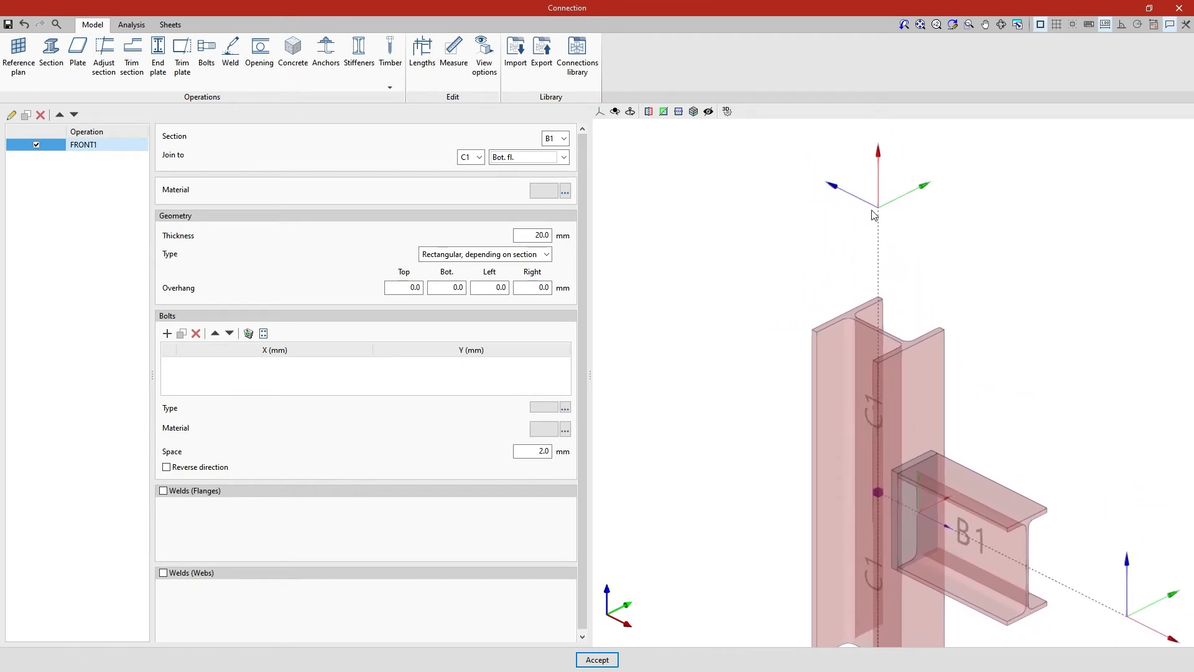
{"action": "middle_click_drag", "start_coordinate": [832, 190], "coordinate": [822, 129]}
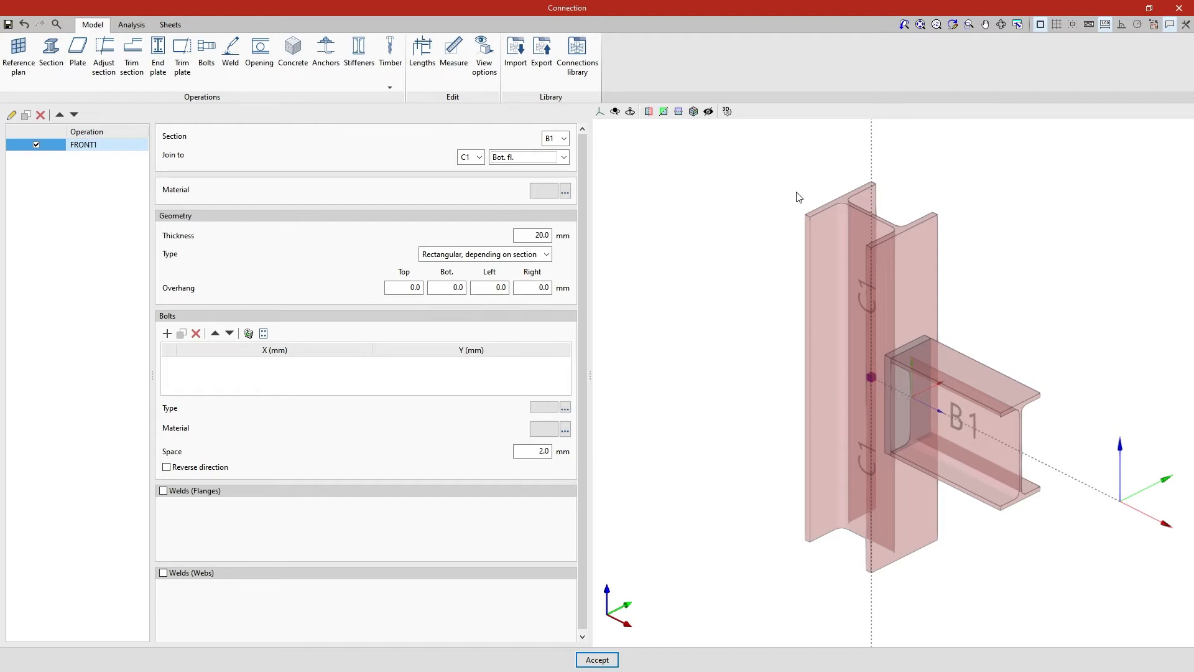
Step: Set the end plate's material to S275 and its thickness to 12 mm
{"action": "left_click", "coordinate": [565, 193]}
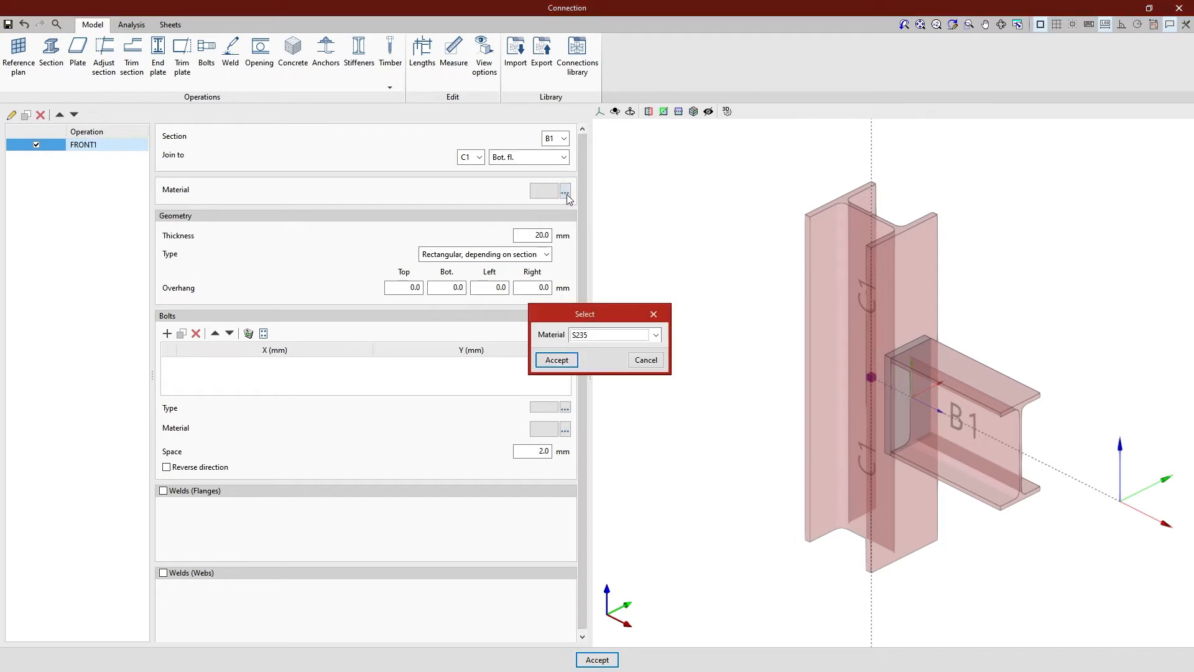
{"action": "left_click", "coordinate": [656, 336]}
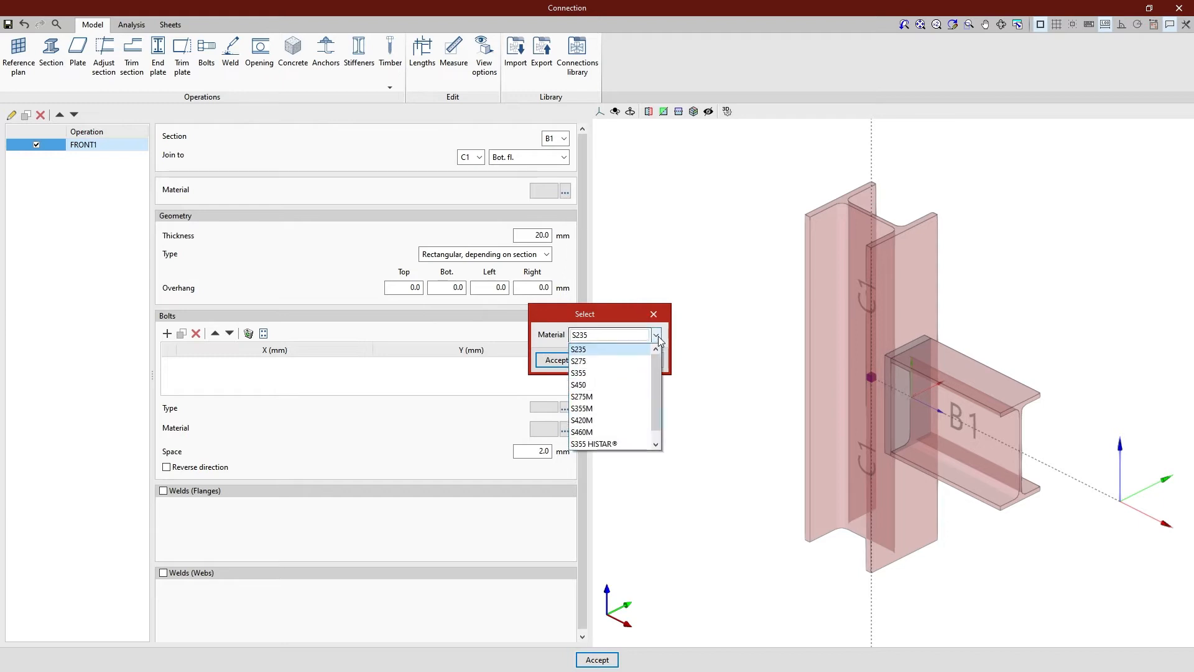
{"action": "left_click", "coordinate": [598, 361]}
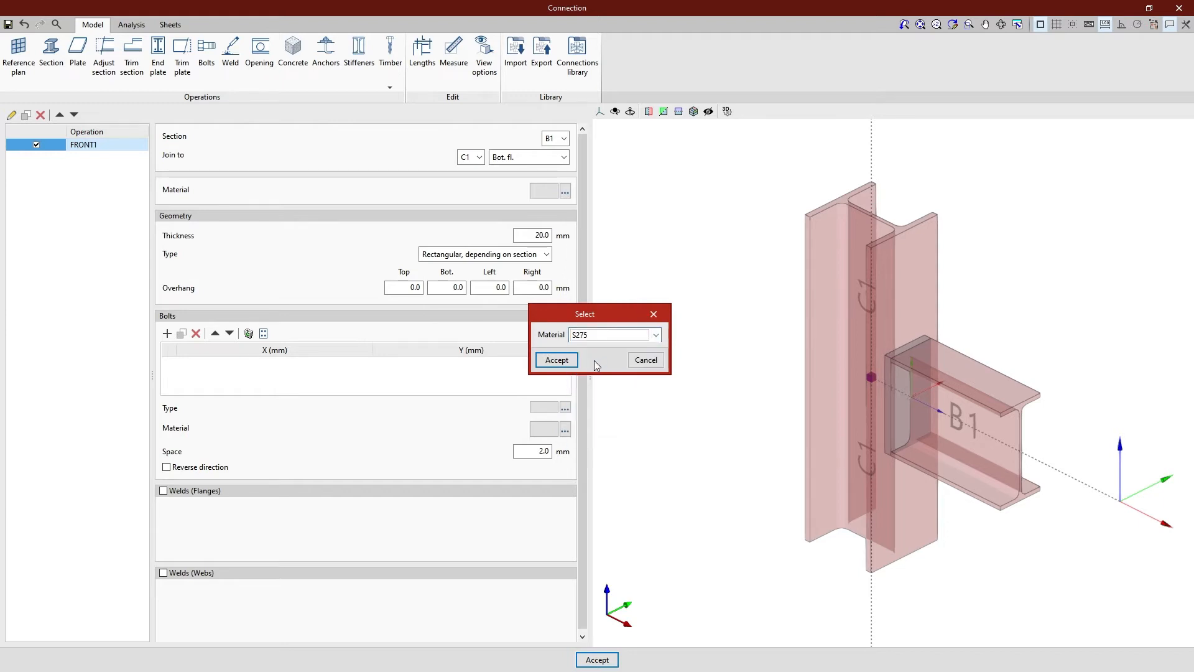
{"action": "left_click", "coordinate": [574, 360]}
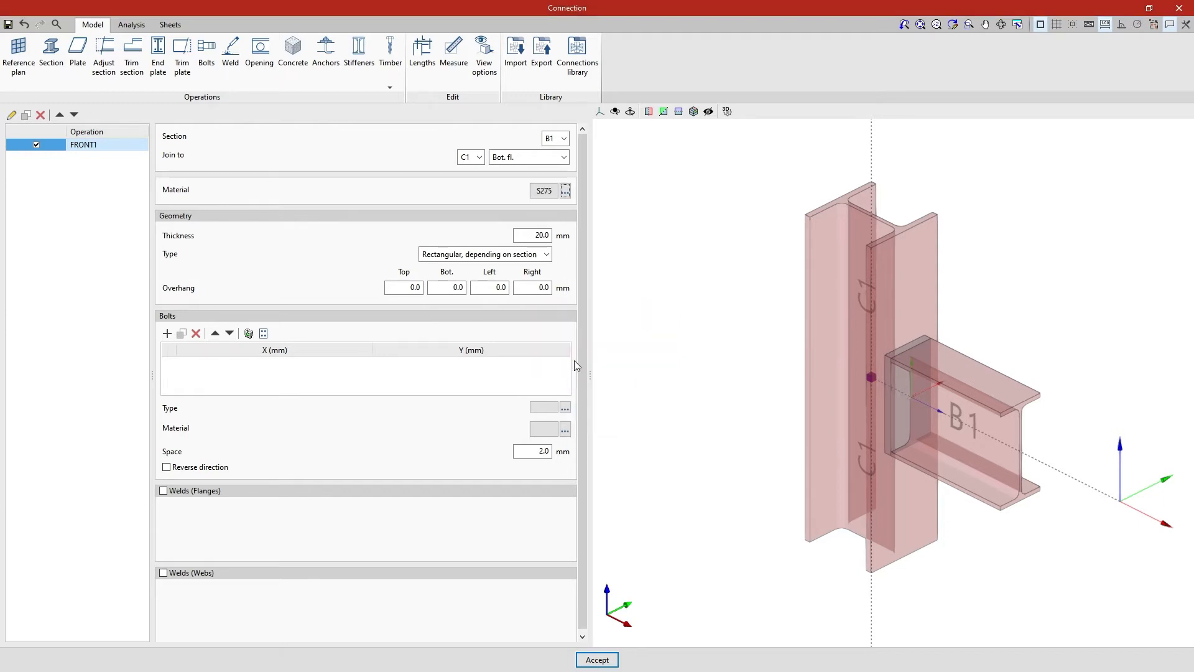
{"action": "key", "text": "Tab"}
{"action": "type", "text": "12"}
{"action": "key", "text": "Tab"}
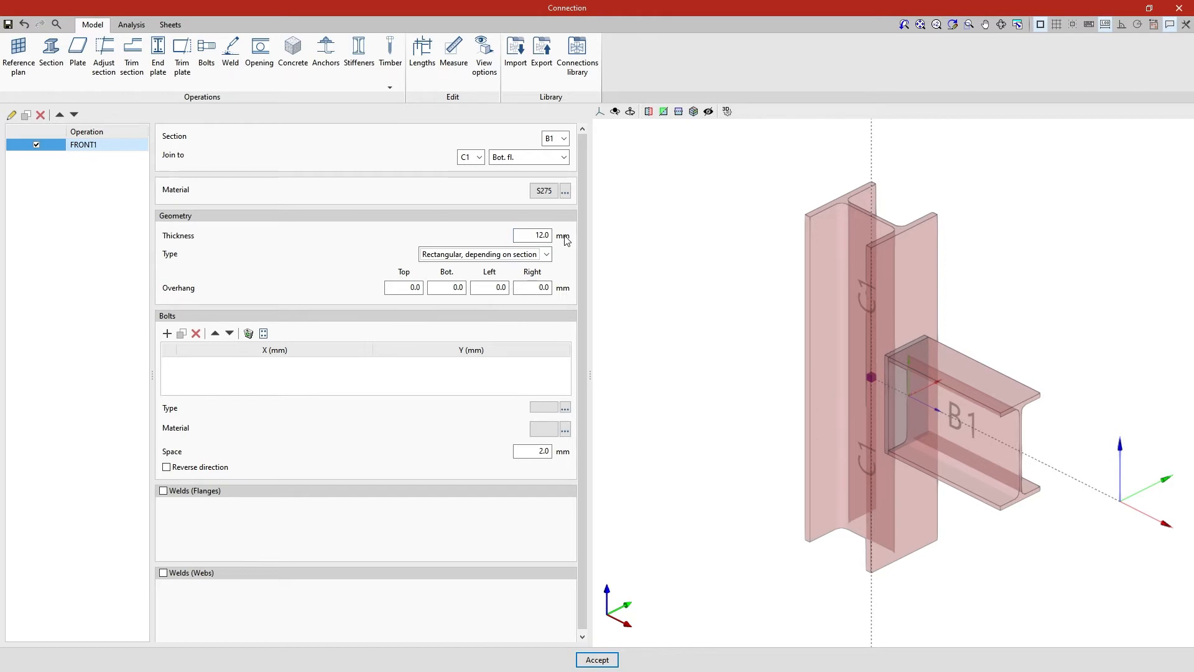
Step: Try the Rectangular type for the end plate and return to Rectangular, depending on section
{"action": "left_click", "coordinate": [547, 255]}
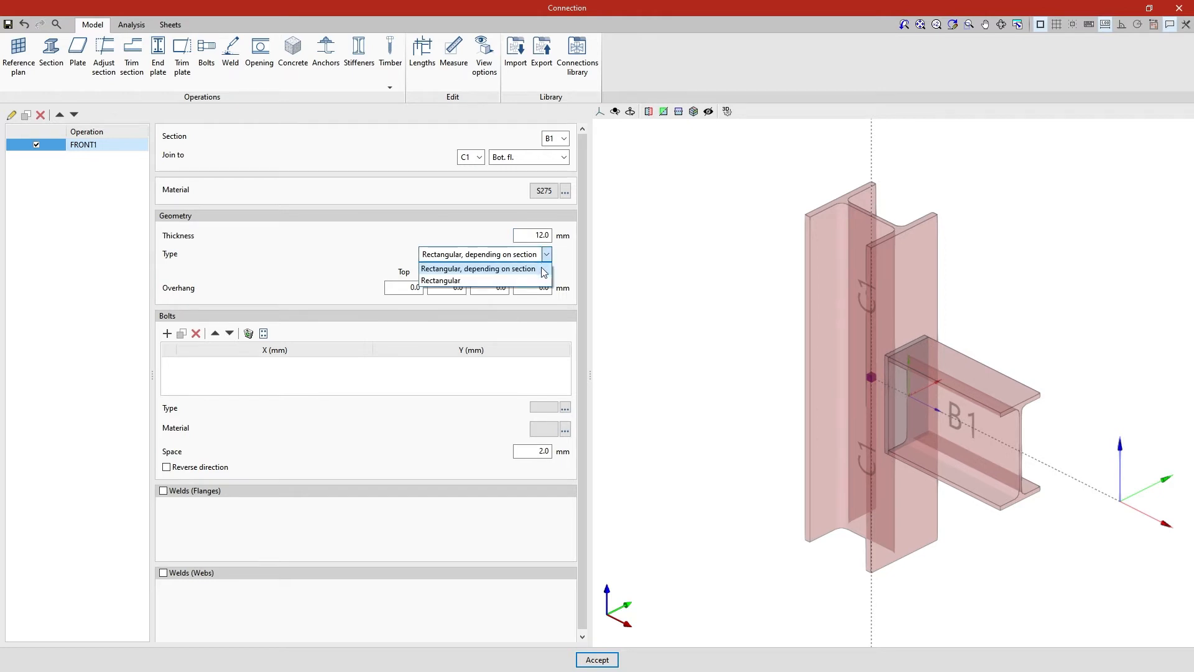
{"action": "left_click", "coordinate": [544, 271]}
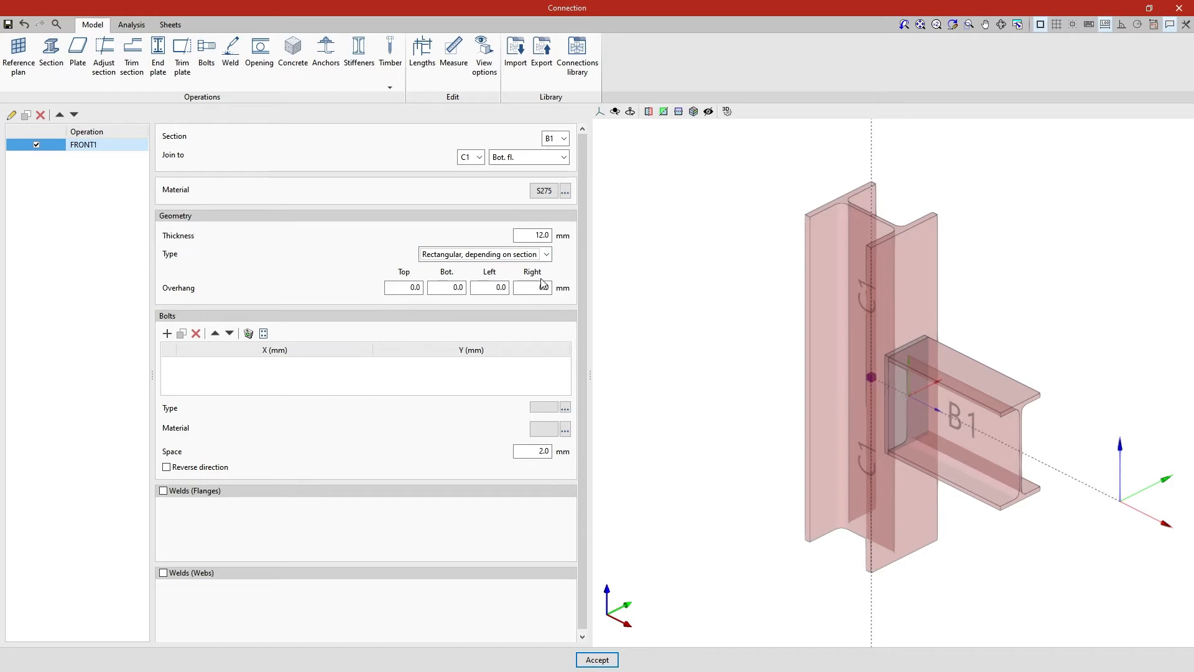
{"action": "left_click", "coordinate": [532, 253]}
{"action": "left_click", "coordinate": [522, 277]}
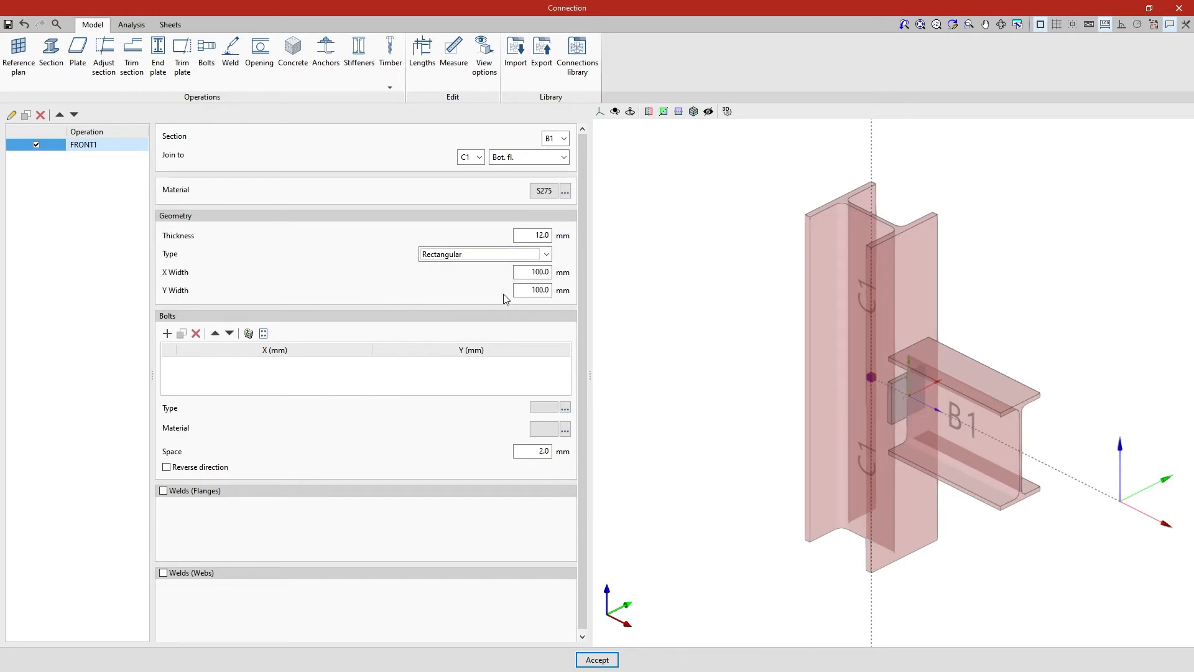
{"action": "left_click", "coordinate": [535, 255]}
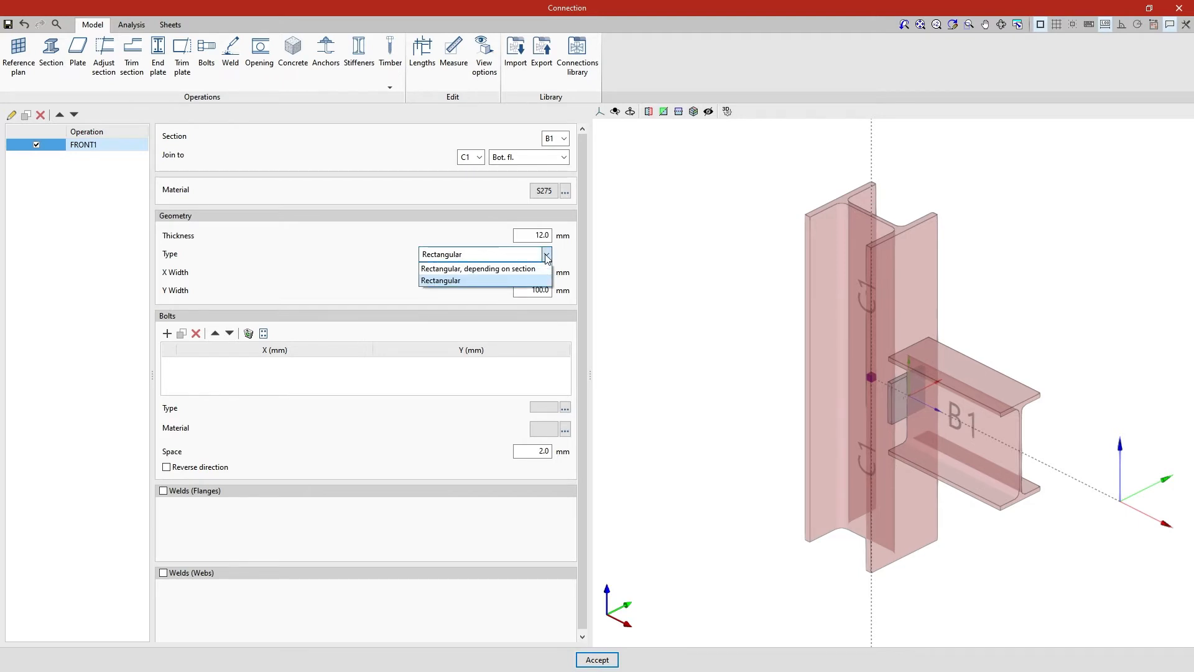
{"action": "left_click", "coordinate": [539, 269]}
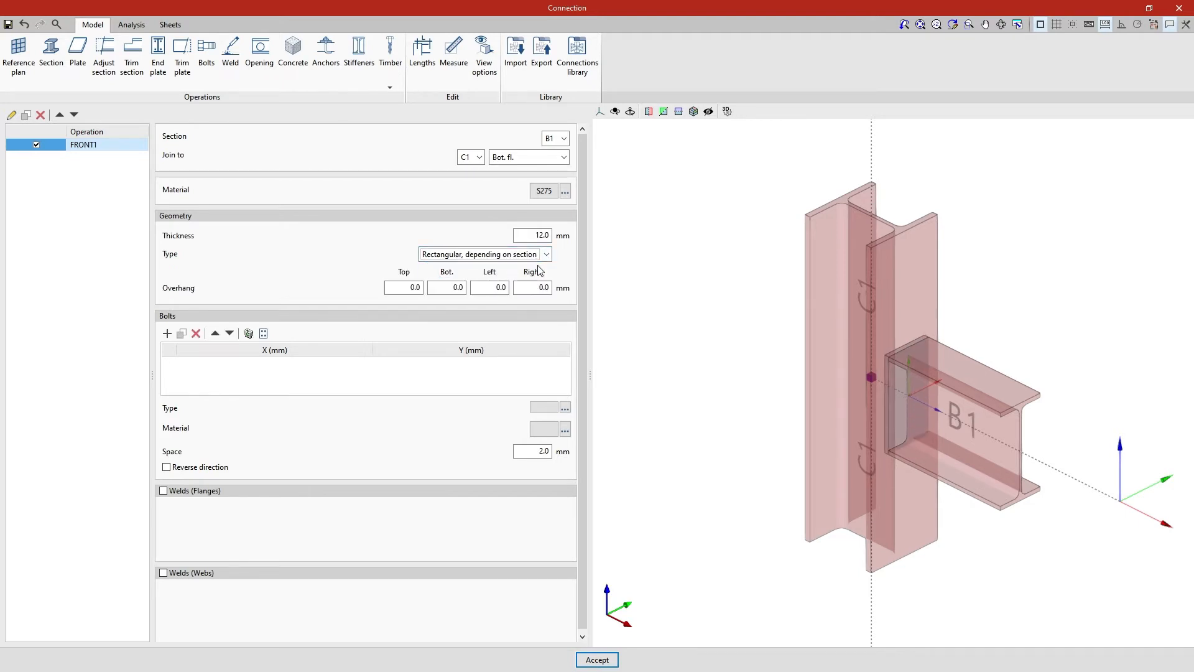
Step: Set the end plate's top, bottom, left and right overhangs to 15 mm each
{"action": "left_click", "coordinate": [405, 289]}
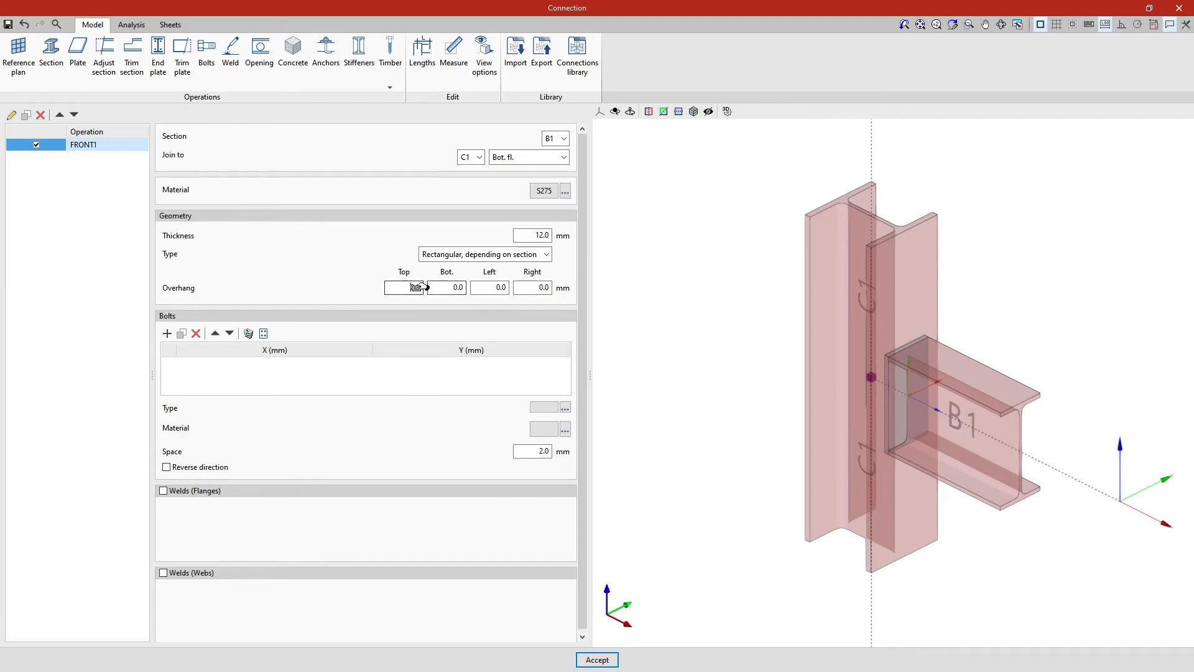
{"action": "type", "text": "1"}
{"action": "key", "text": "Tab"}
{"action": "type", "text": "15"}
{"action": "key", "text": "Tab"}
{"action": "type", "text": "1"}
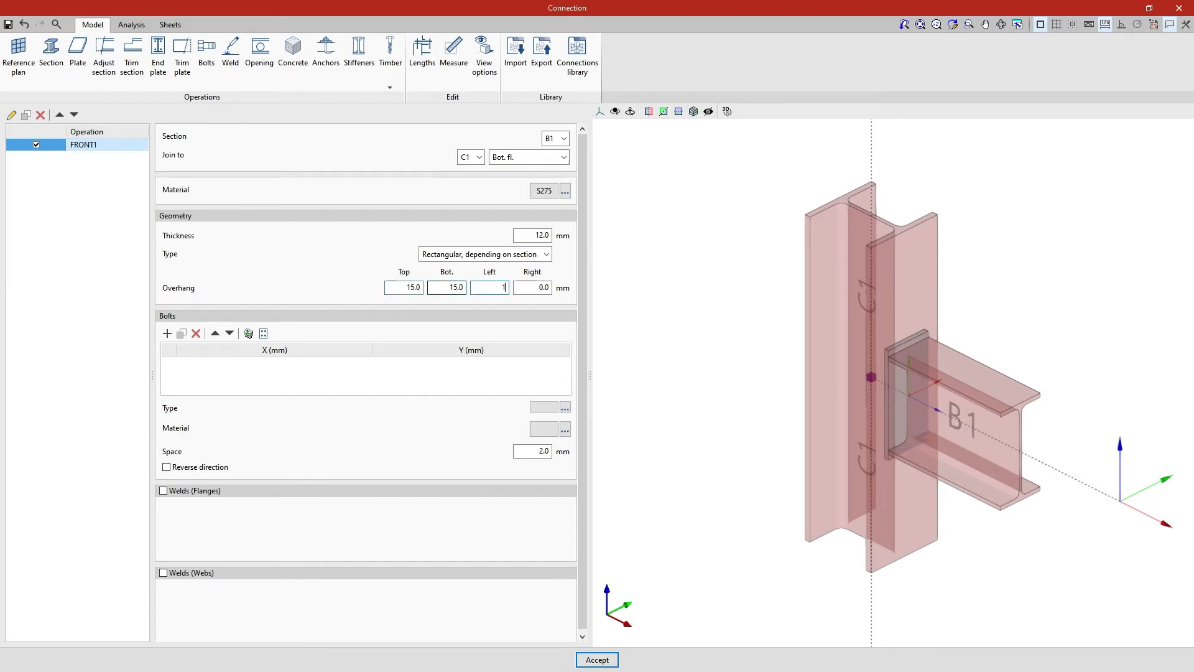
{"action": "key", "text": "Tab"}
{"action": "type", "text": "15"}
{"action": "key", "text": "Tab"}
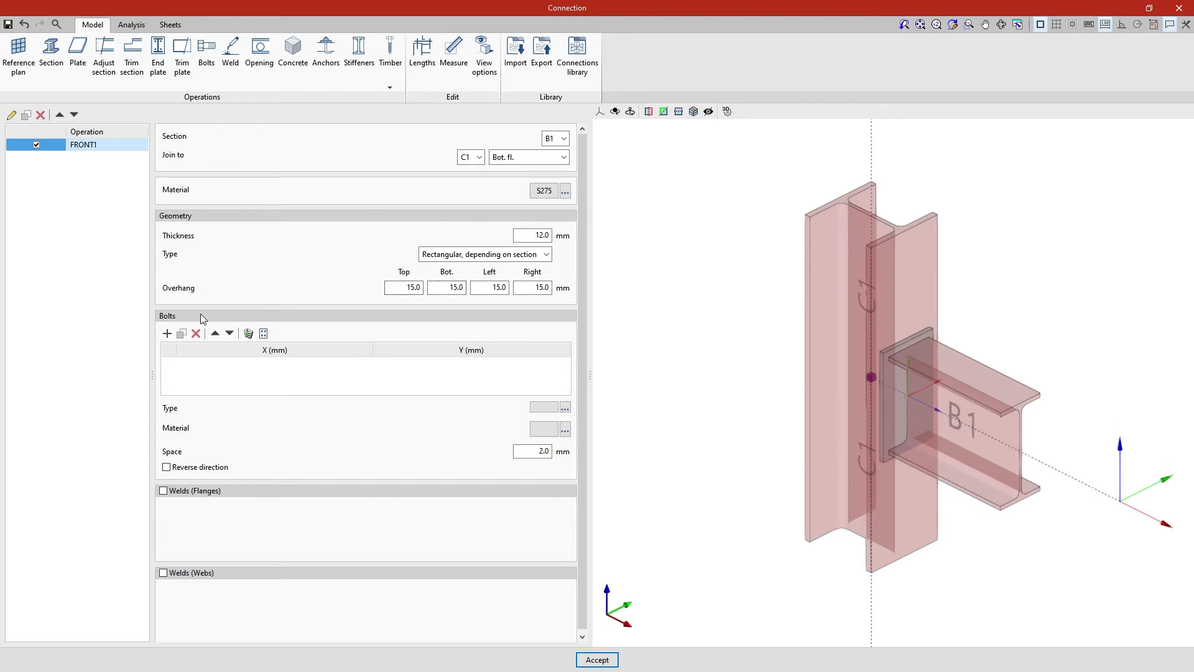
Step: Start generating a bolt pattern for the end plate with 3 rows and 2 columns
{"action": "left_click", "coordinate": [167, 333]}
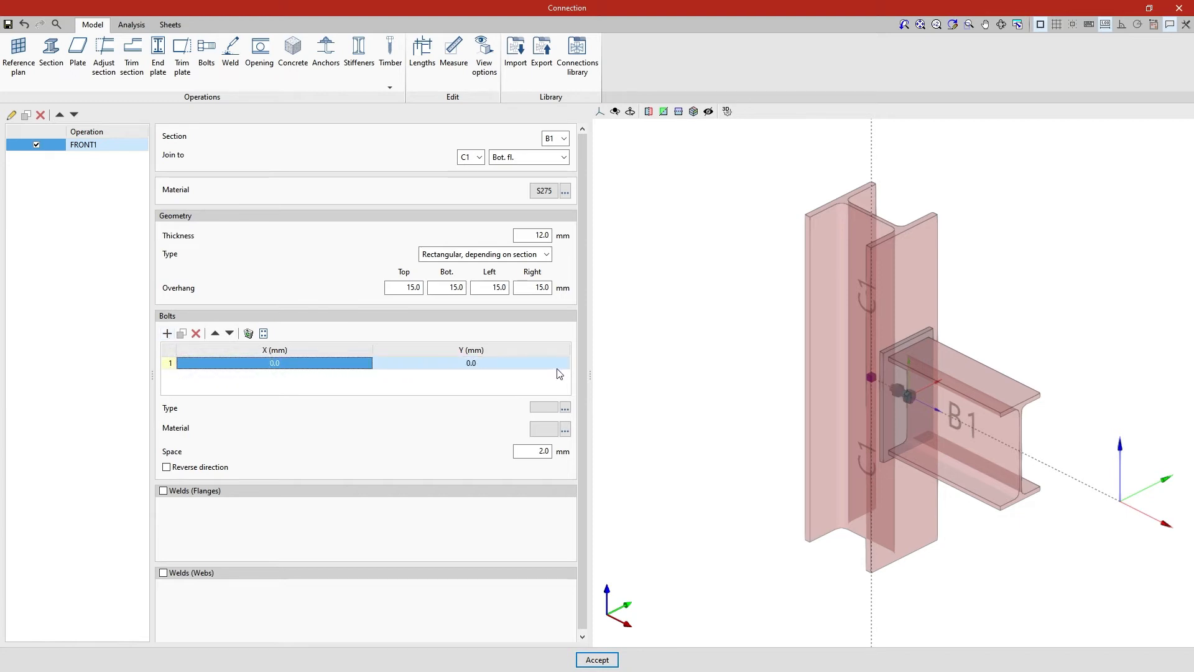
{"action": "left_click", "coordinate": [194, 336]}
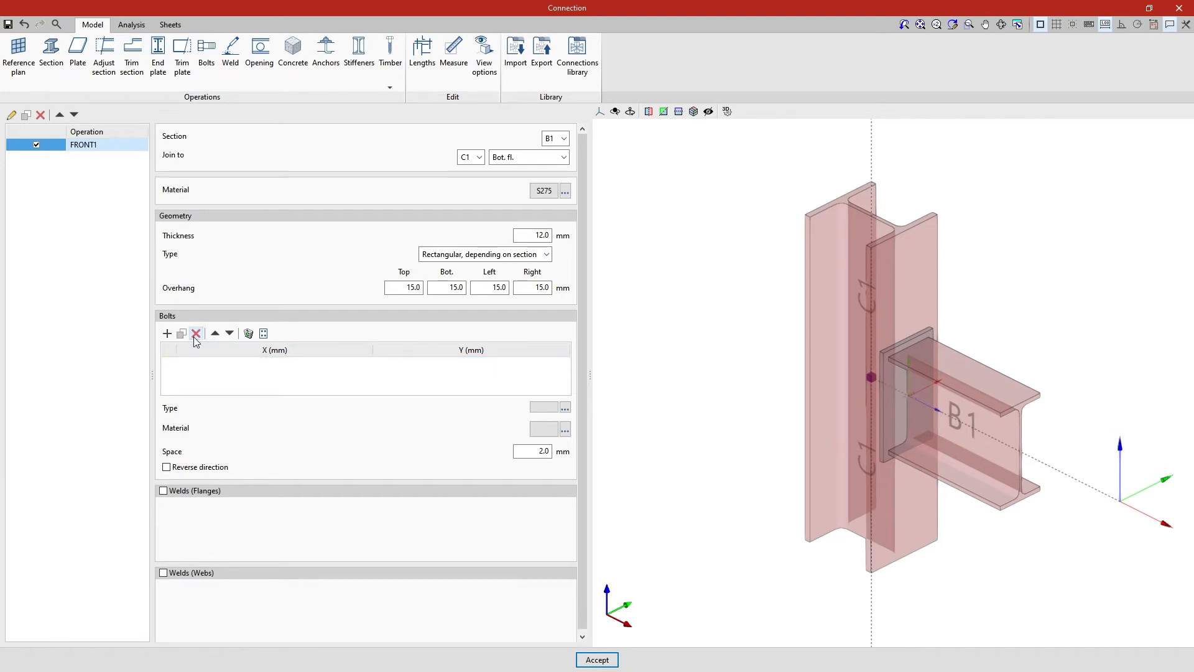
{"action": "left_click", "coordinate": [264, 334]}
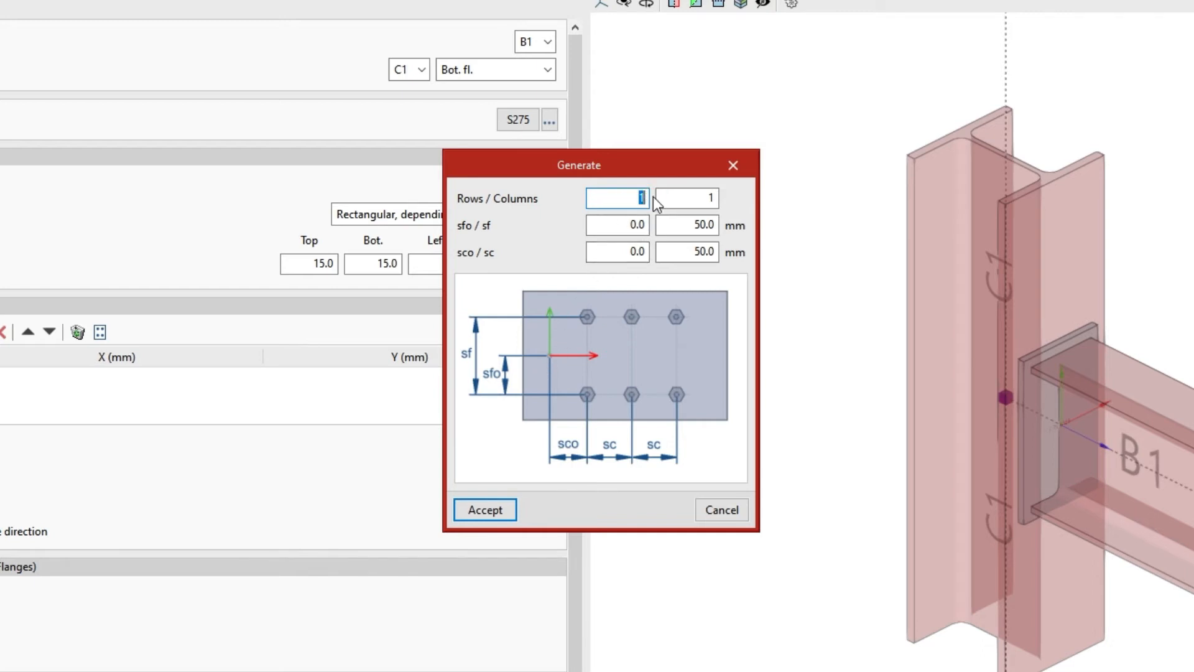
{"action": "type", "text": "3"}
{"action": "key", "text": "Tab"}
{"action": "type", "text": "2"}
{"action": "key", "text": "Tab"}
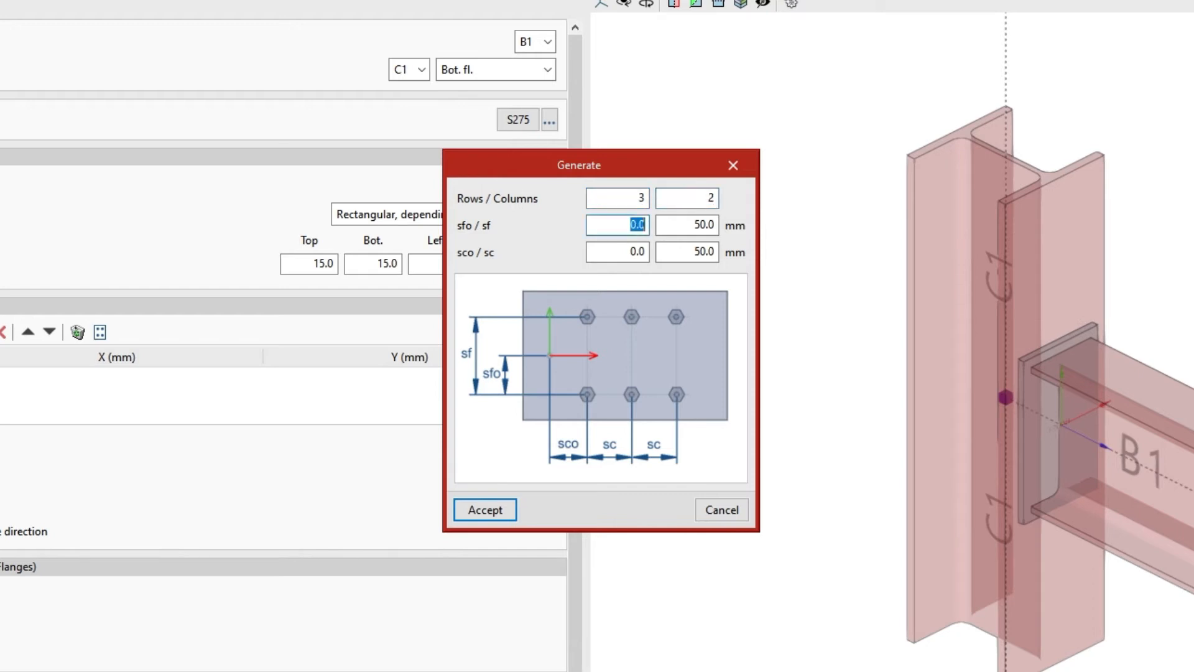
Step: Generate the bolts with sfo -80 mm and sf 80 mm for the rows, and sco -40 mm and sc 80 mm for the columns
{"action": "type", "text": "-80"}
{"action": "key", "text": "Tab"}
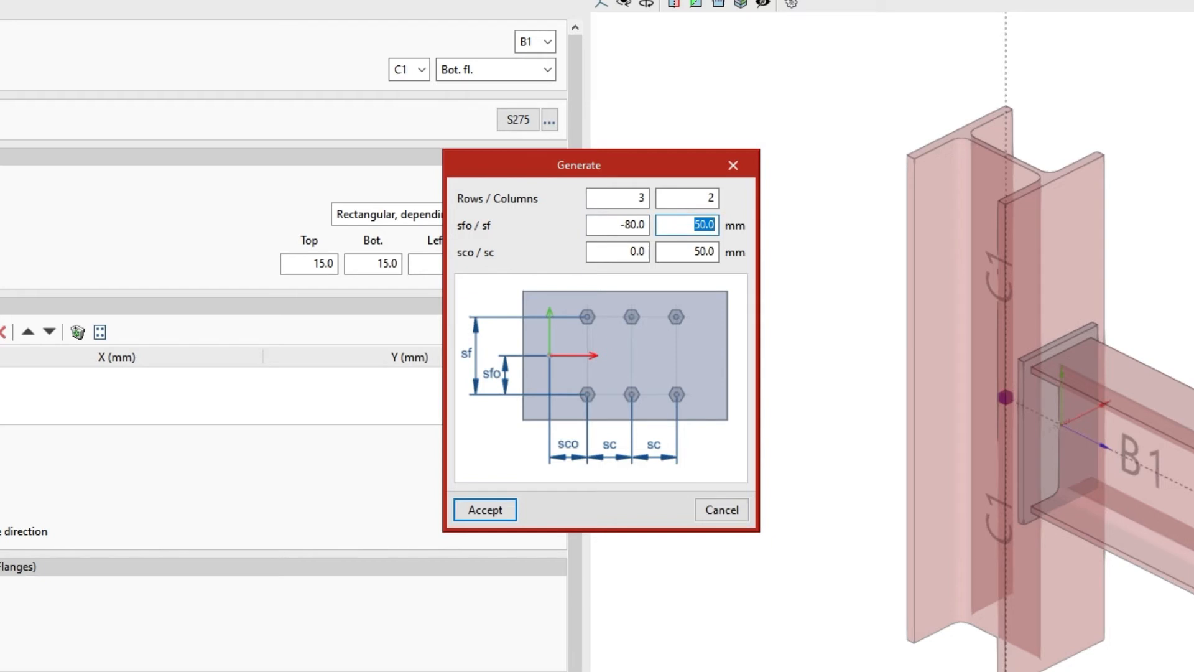
{"action": "type", "text": "80"}
{"action": "key", "text": "Tab"}
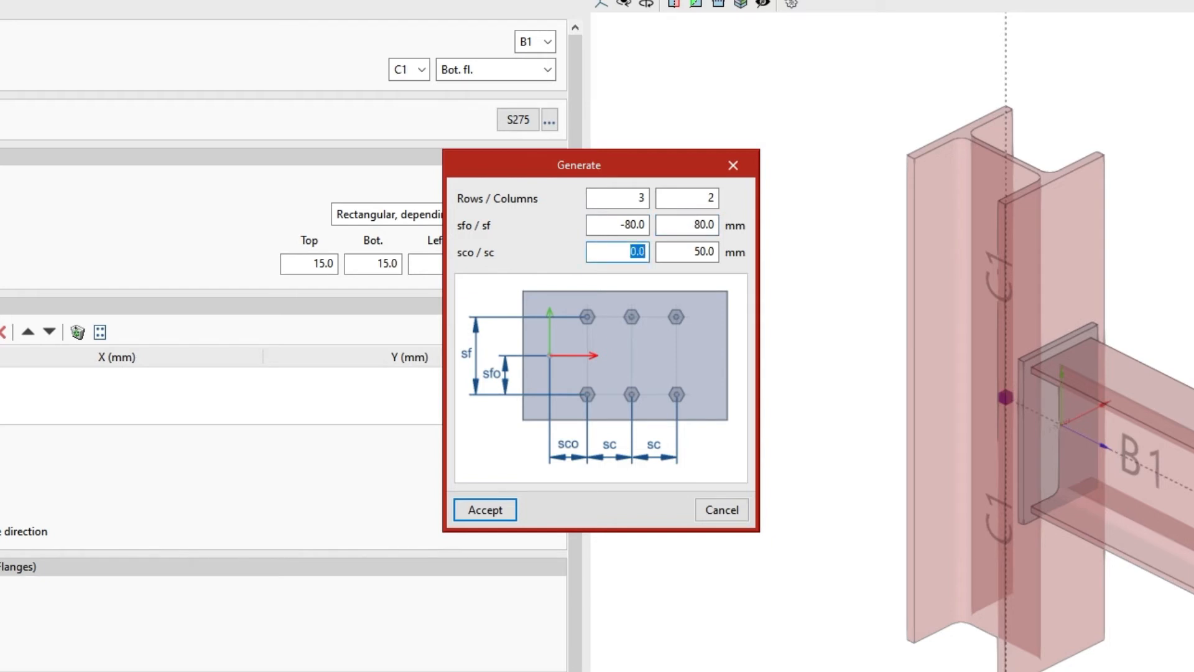
{"action": "type", "text": "-40"}
{"action": "key", "text": "Tab"}
{"action": "type", "text": "80"}
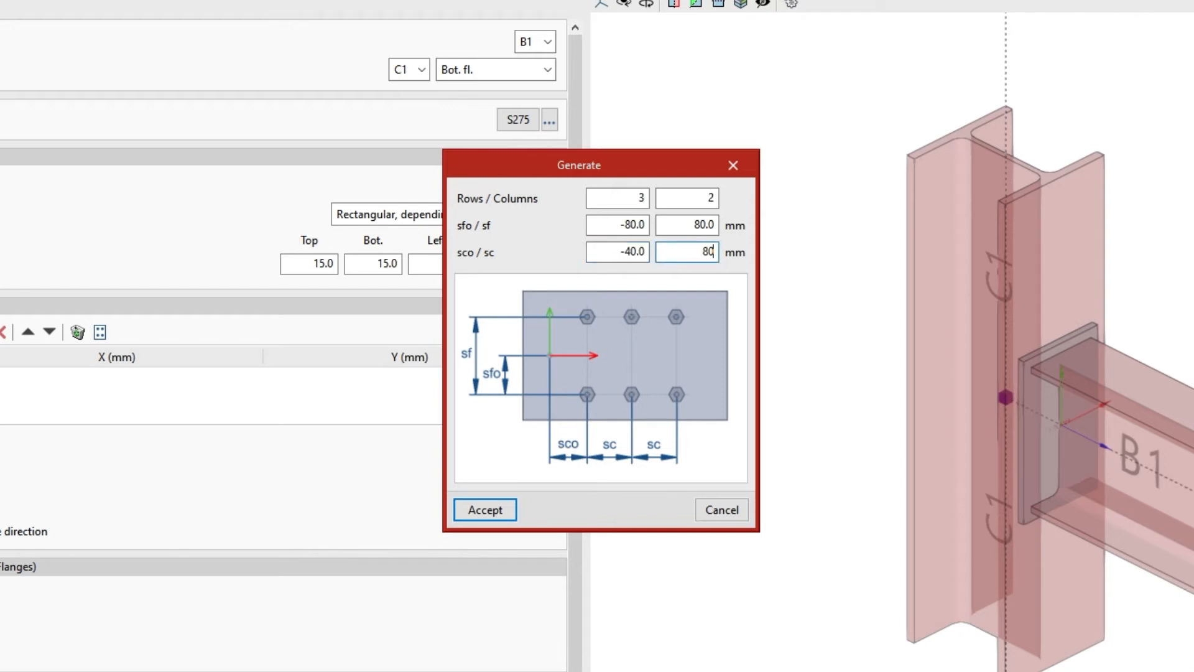
{"action": "key", "text": "Tab"}
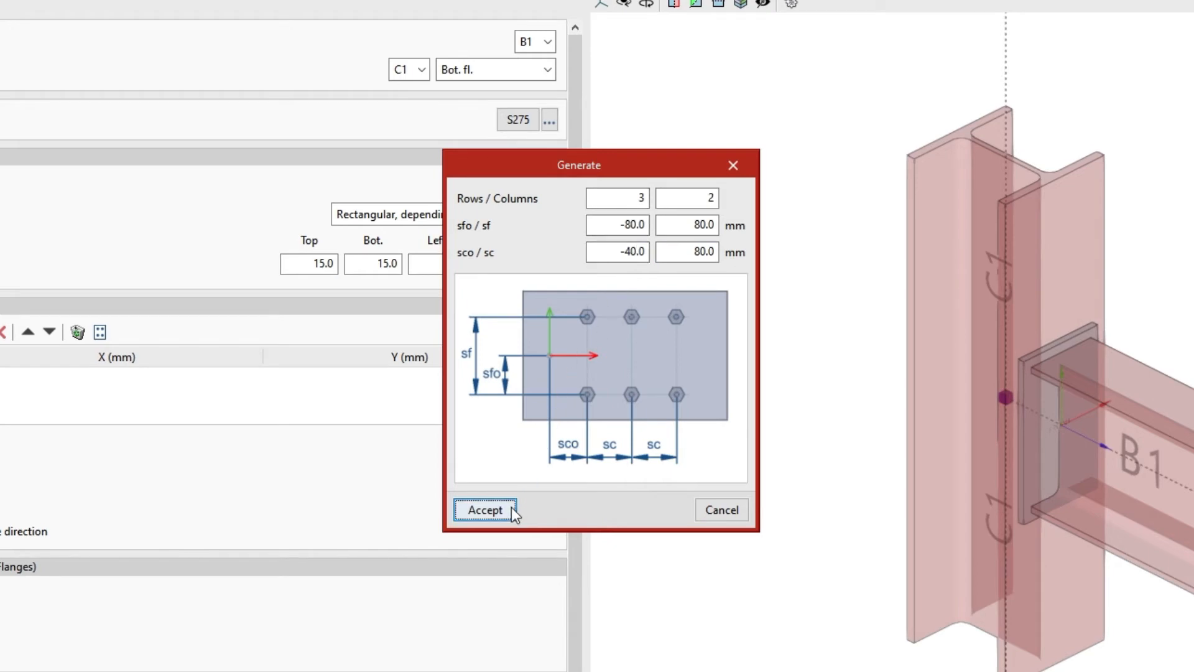
{"action": "left_click", "coordinate": [485, 509]}
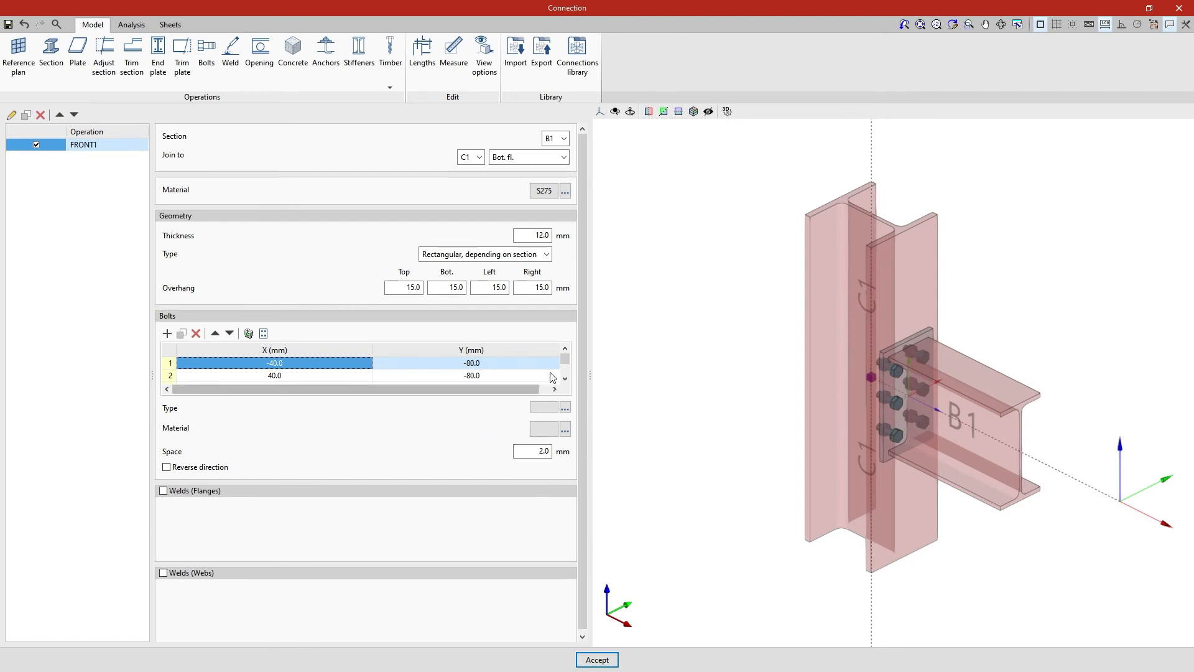
{"action": "left_click_drag", "start_coordinate": [567, 359], "coordinate": [567, 390]}
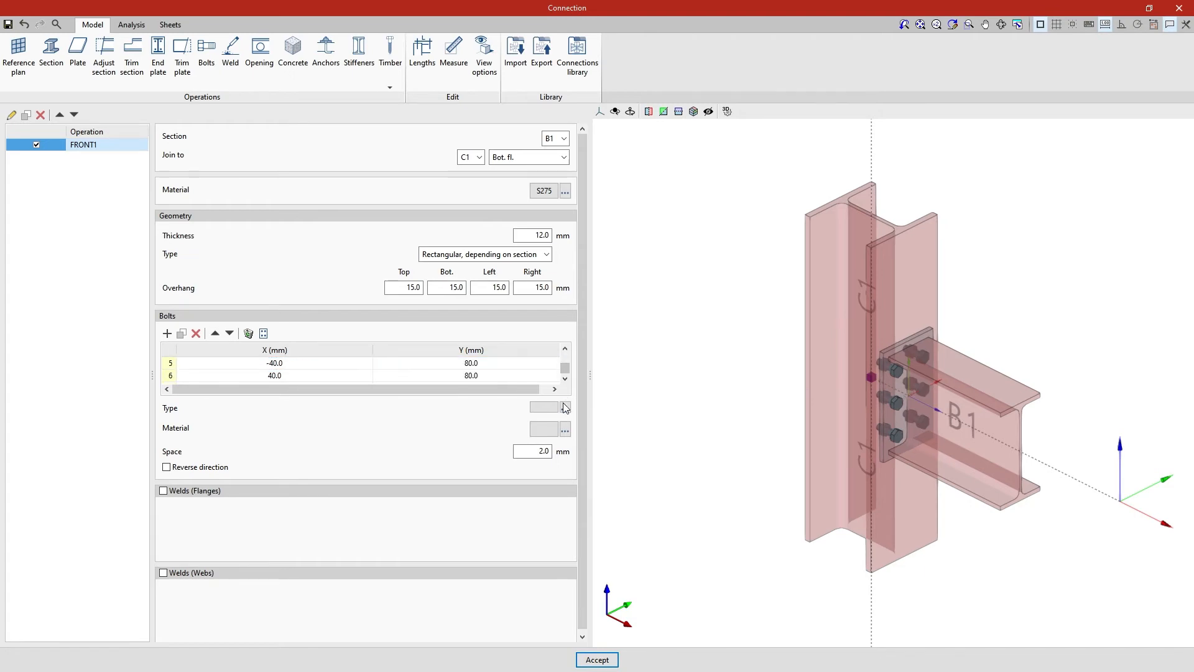
Step: Set the end plate's bolt type to the ISO 4014 series with a nominal diameter of 14
{"action": "left_click", "coordinate": [565, 407]}
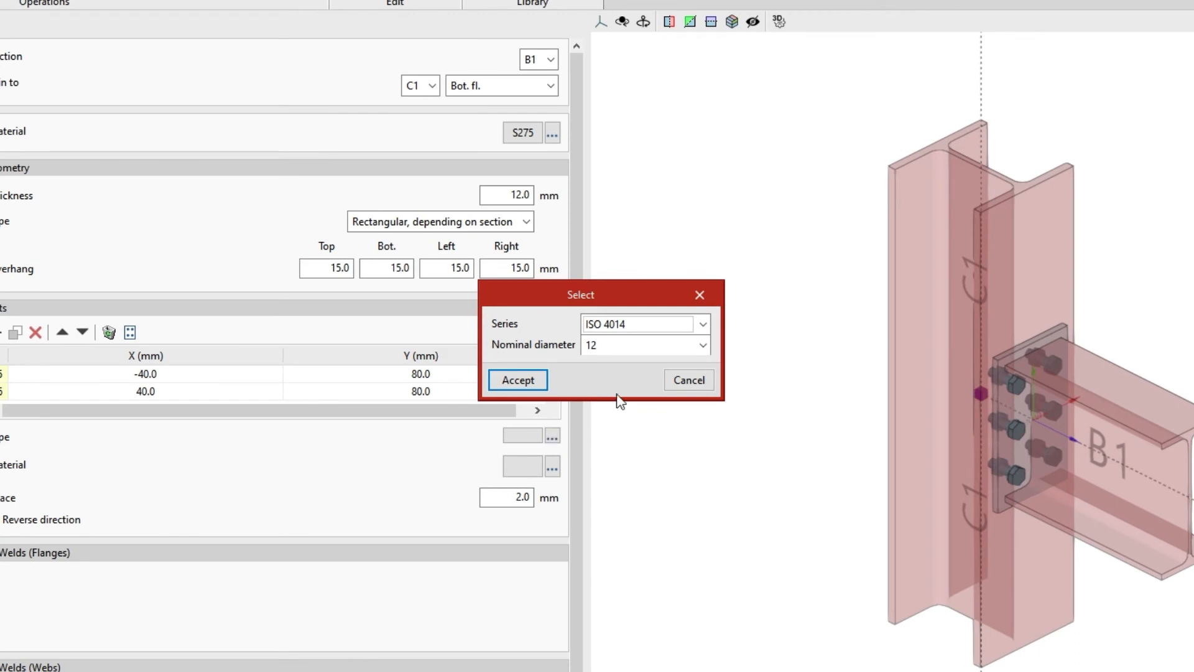
{"action": "left_click", "coordinate": [704, 325]}
{"action": "left_click", "coordinate": [705, 327]}
{"action": "left_click", "coordinate": [704, 346]}
{"action": "left_click", "coordinate": [659, 382]}
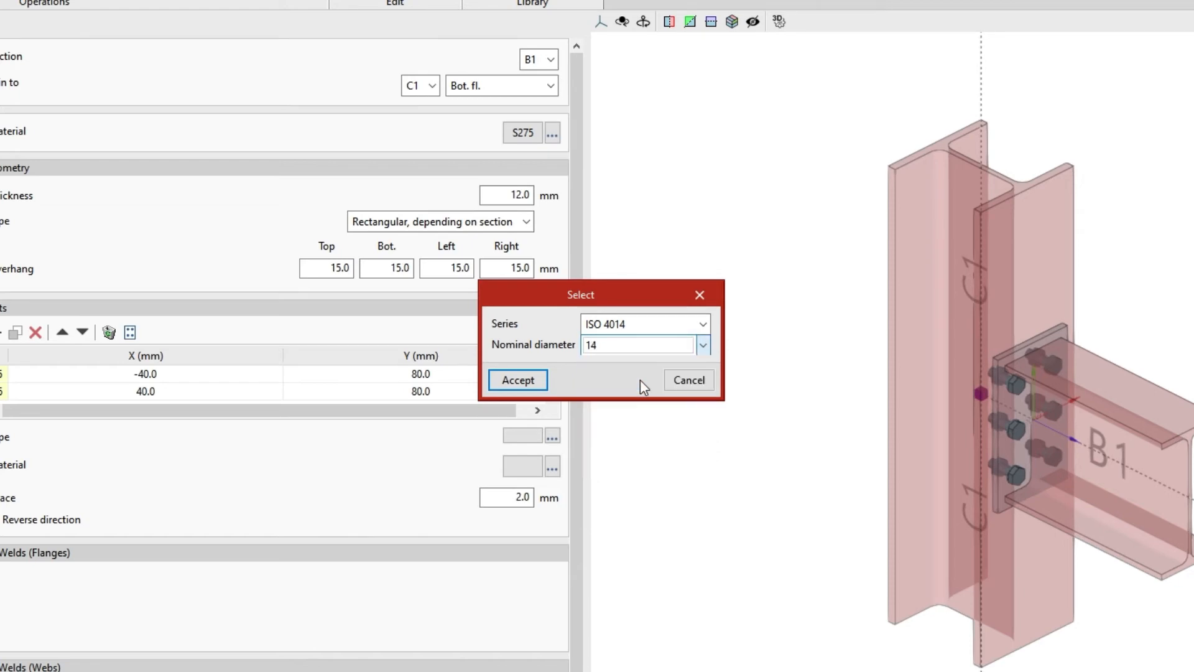
{"action": "left_click", "coordinate": [539, 381]}
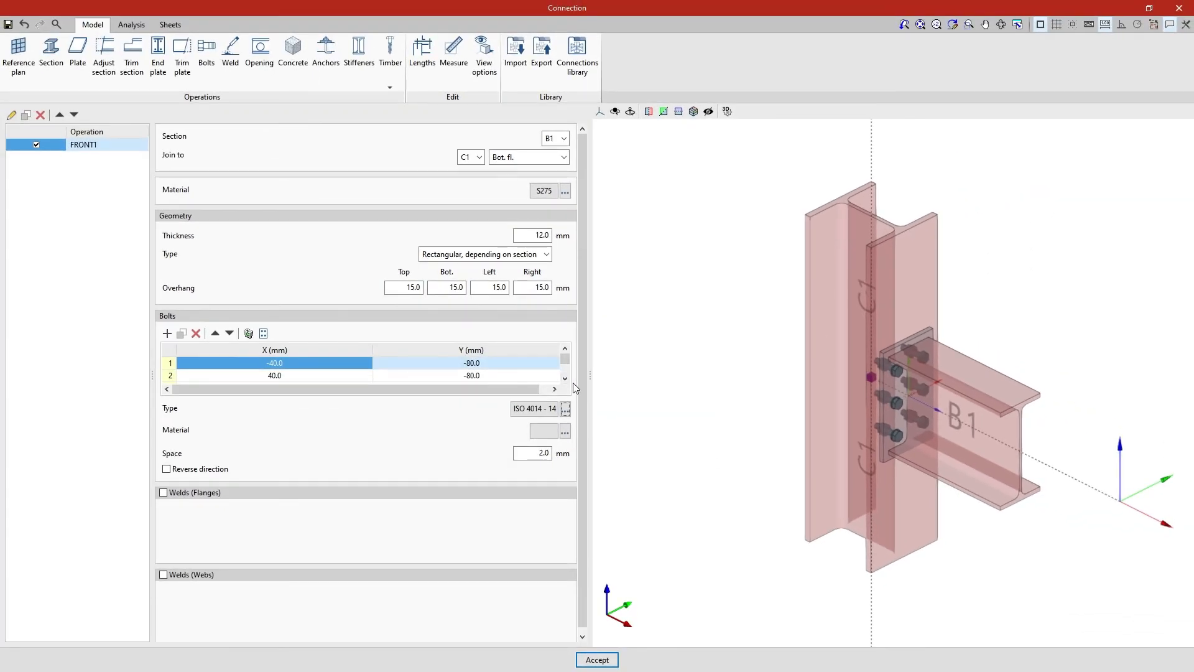
Step: Assign material grade 5.6 to the end plate's bolts
{"action": "left_click", "coordinate": [565, 431]}
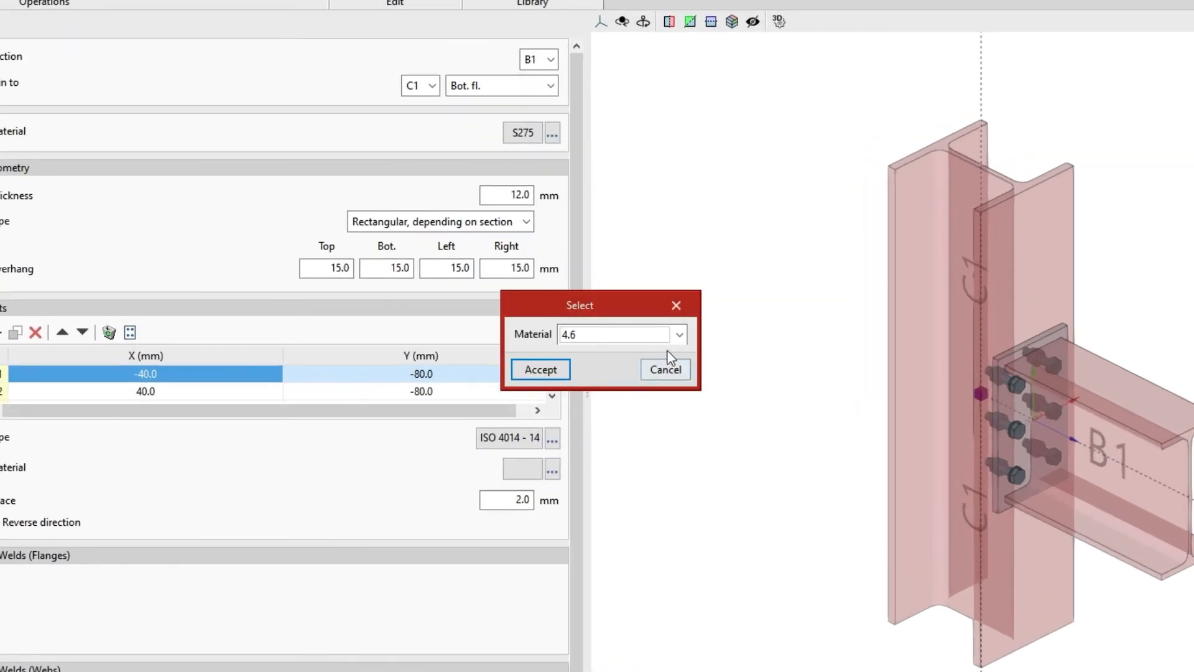
{"action": "left_click", "coordinate": [679, 335]}
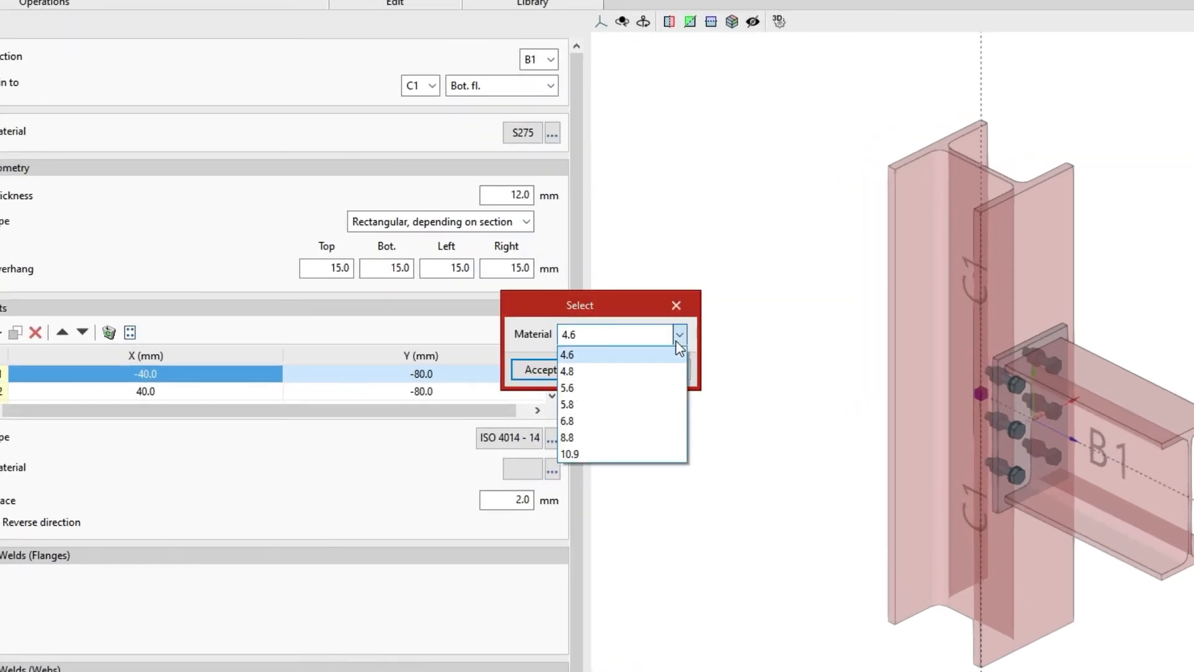
{"action": "left_click", "coordinate": [601, 392]}
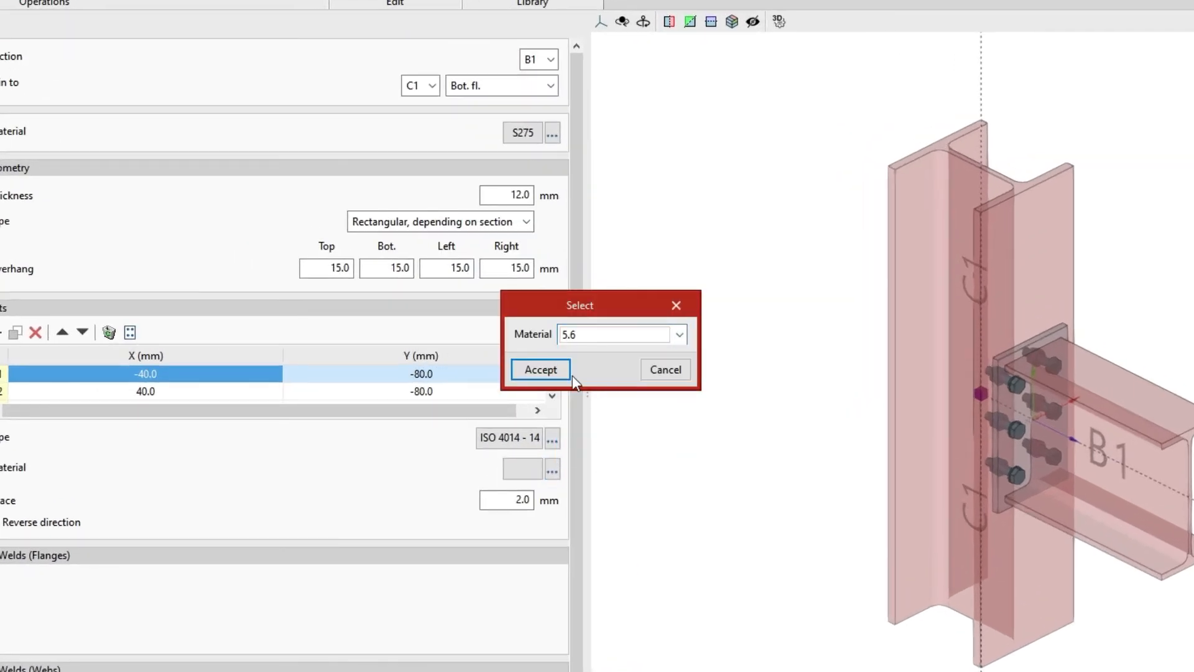
{"action": "left_click", "coordinate": [541, 370]}
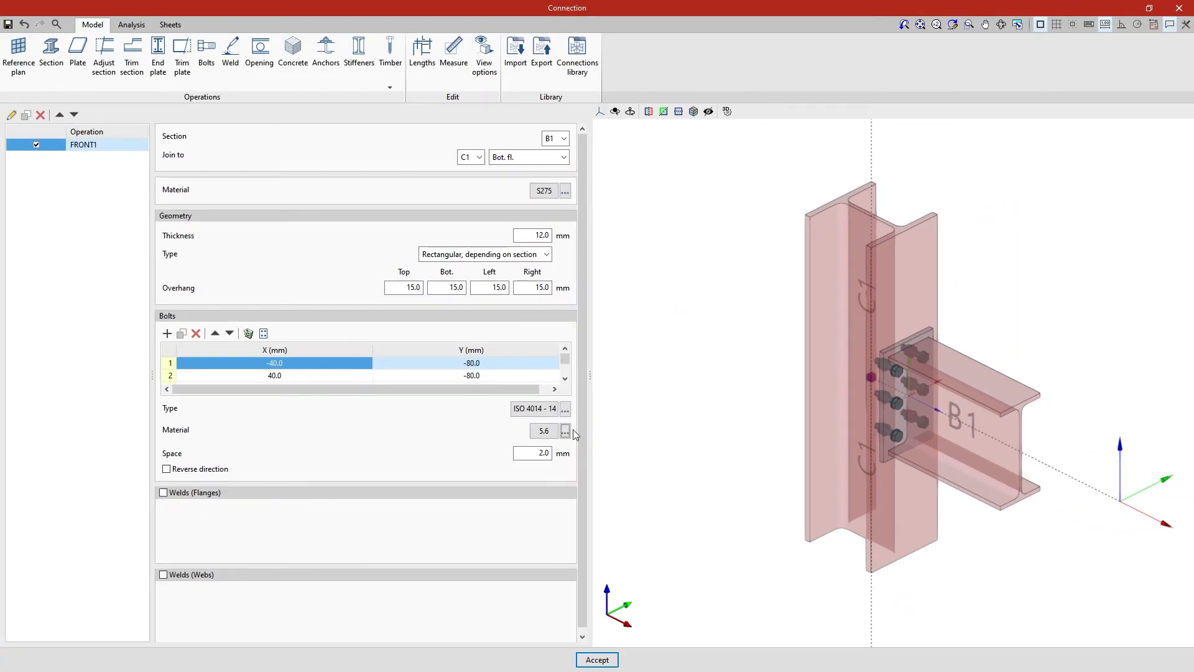
Step: Set the bolt space to 1 mm
{"action": "left_click", "coordinate": [542, 453]}
{"action": "type", "text": "1"}
{"action": "key", "text": "Tab"}
Step: Try reversing the direction of the end plate's bolts and restore the original direction
{"action": "left_click", "coordinate": [167, 472]}
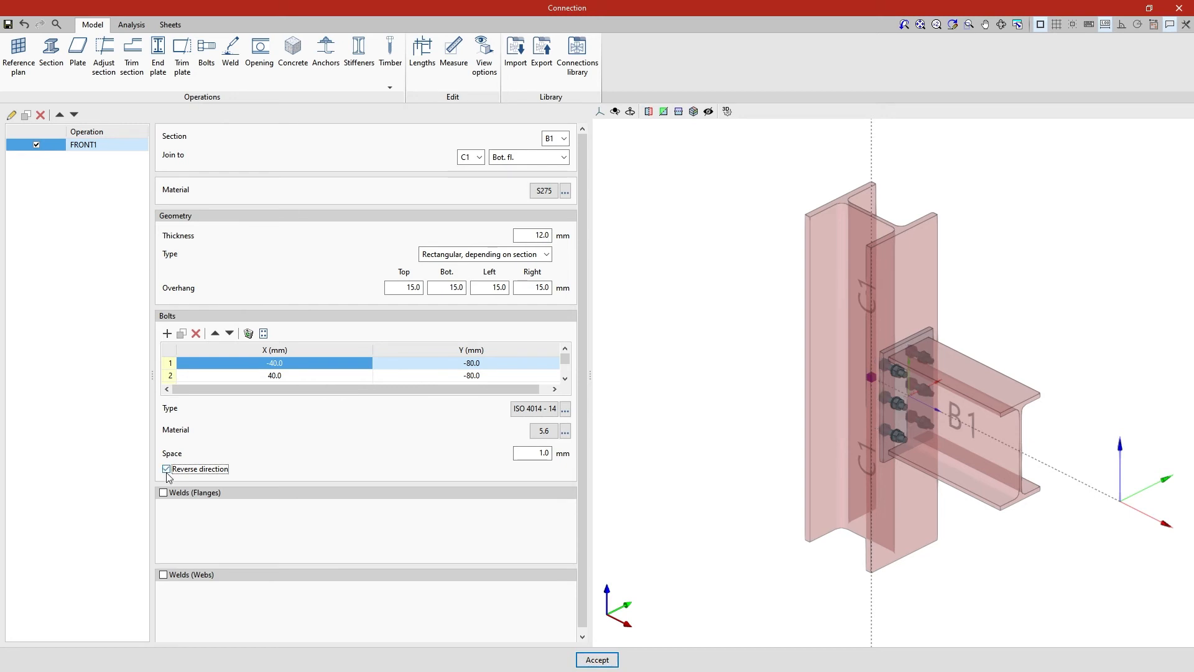
{"action": "left_click", "coordinate": [167, 469]}
{"action": "left_click", "coordinate": [167, 469]}
{"action": "left_click", "coordinate": [166, 471]}
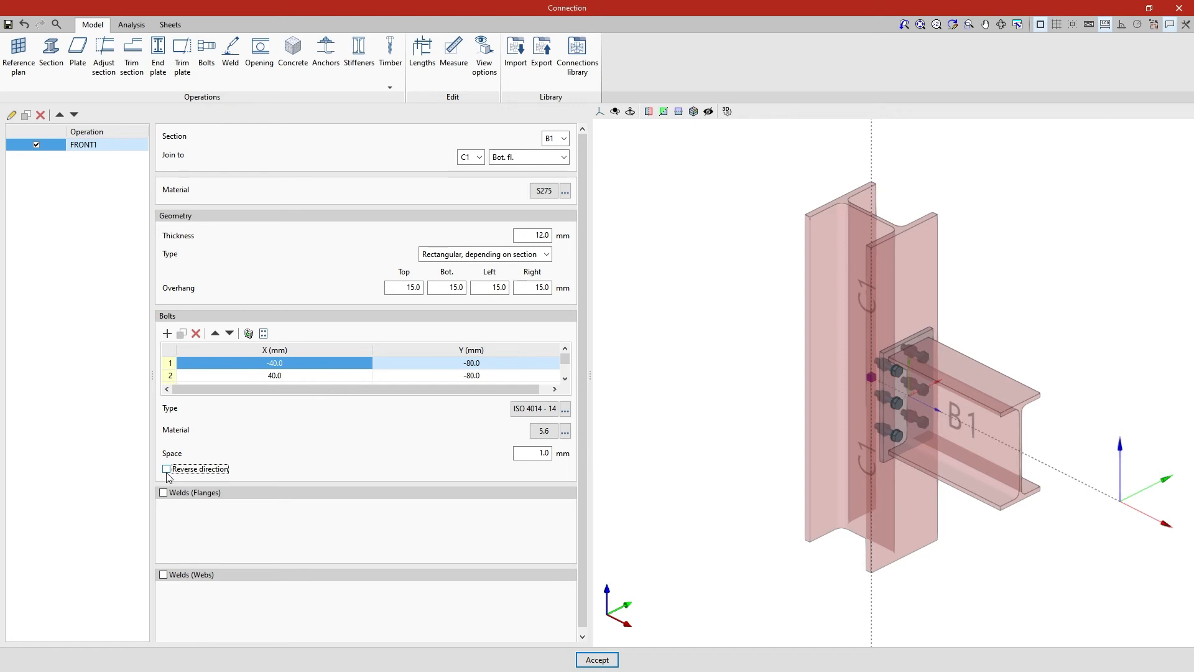
Step: Enable the end plate's flange welds and web welds, and choose the double-sided position for the flange welds
{"action": "left_click", "coordinate": [164, 493]}
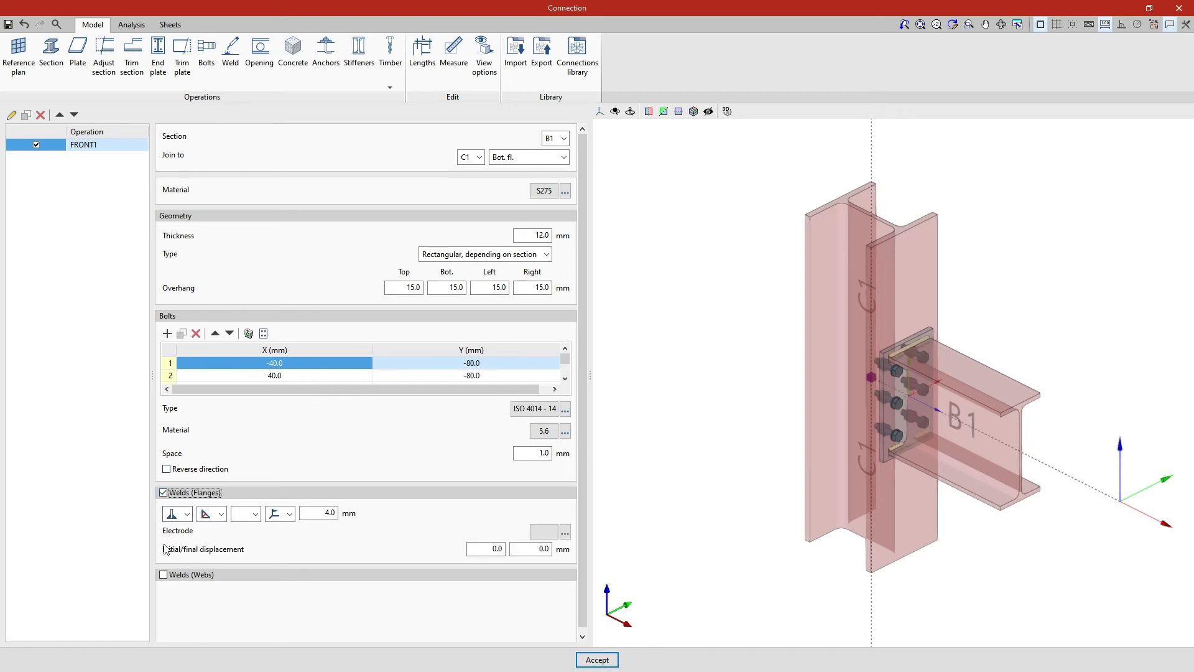
{"action": "left_click", "coordinate": [164, 574]}
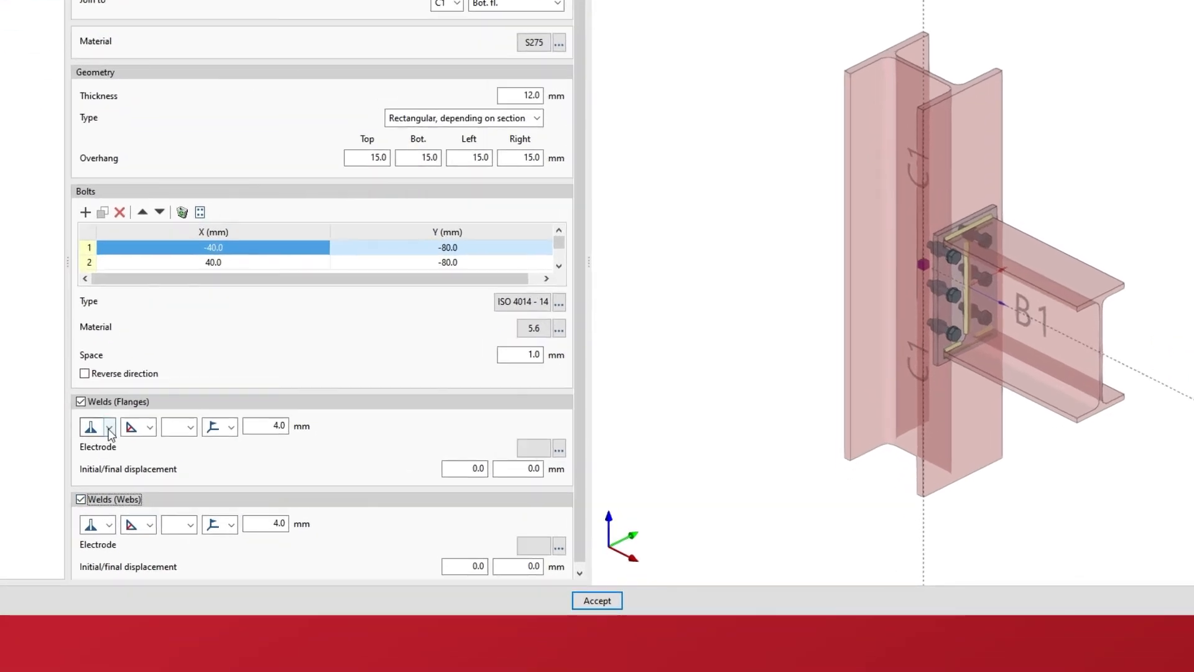
{"action": "left_click", "coordinate": [186, 513]}
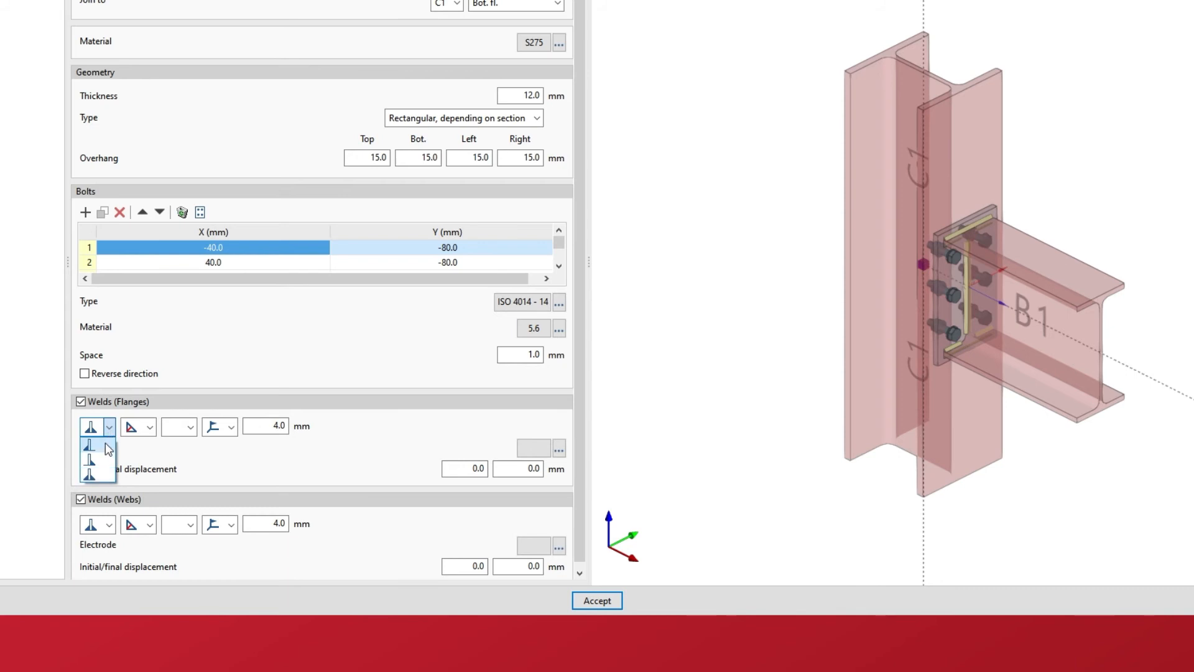
{"action": "left_click", "coordinate": [102, 472]}
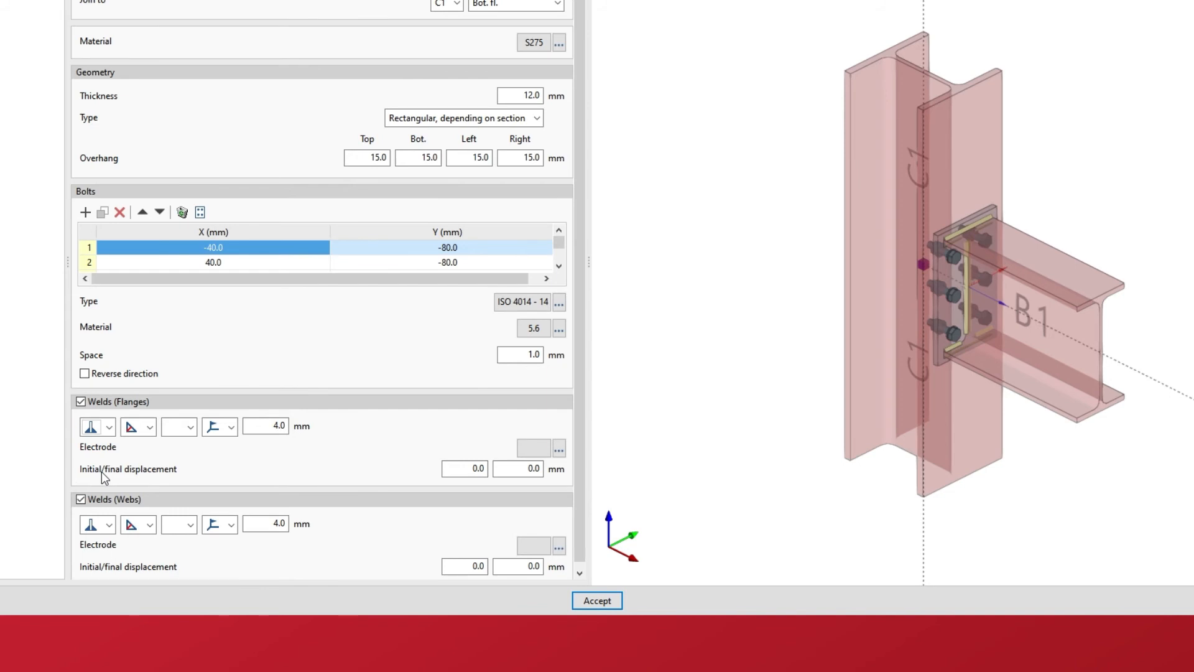
Step: Define the flange welds as fillet welds with a blank surface finish and a size of 4 mm
{"action": "left_click", "coordinate": [149, 428]}
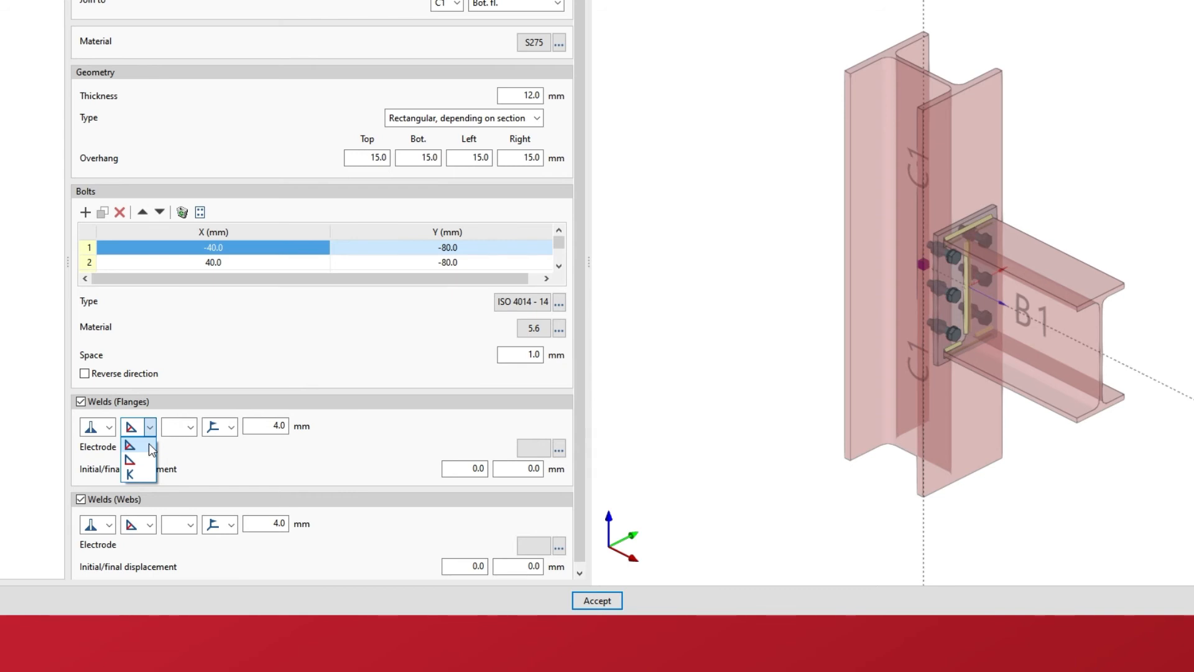
{"action": "left_click", "coordinate": [149, 444]}
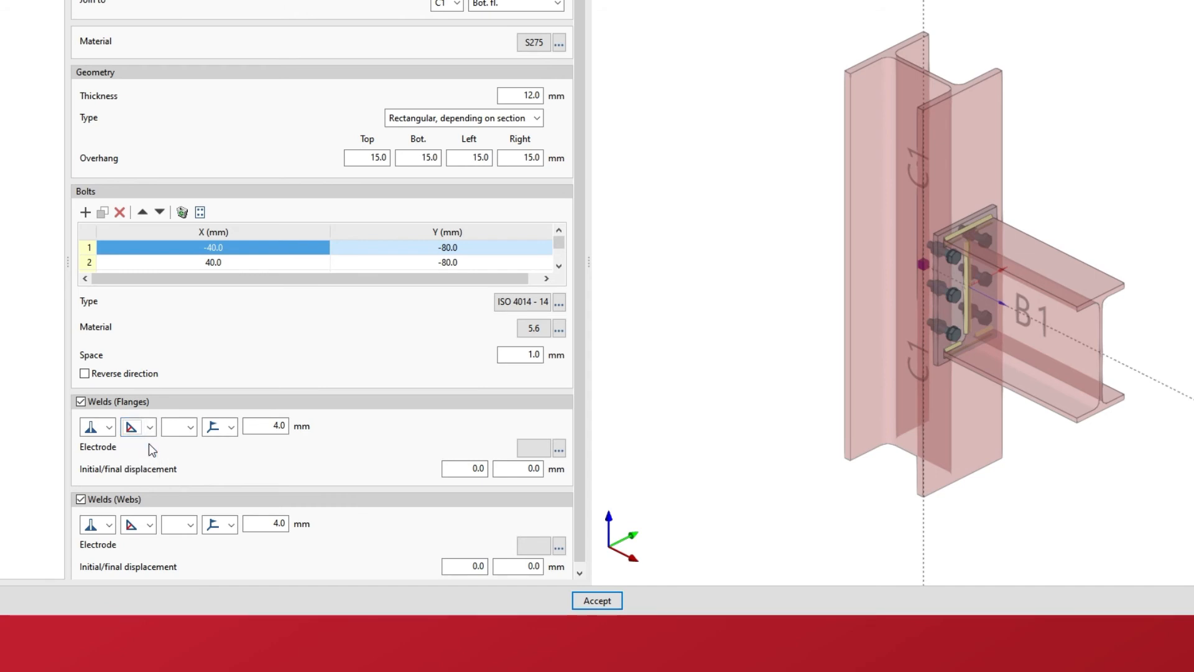
{"action": "left_click", "coordinate": [187, 428]}
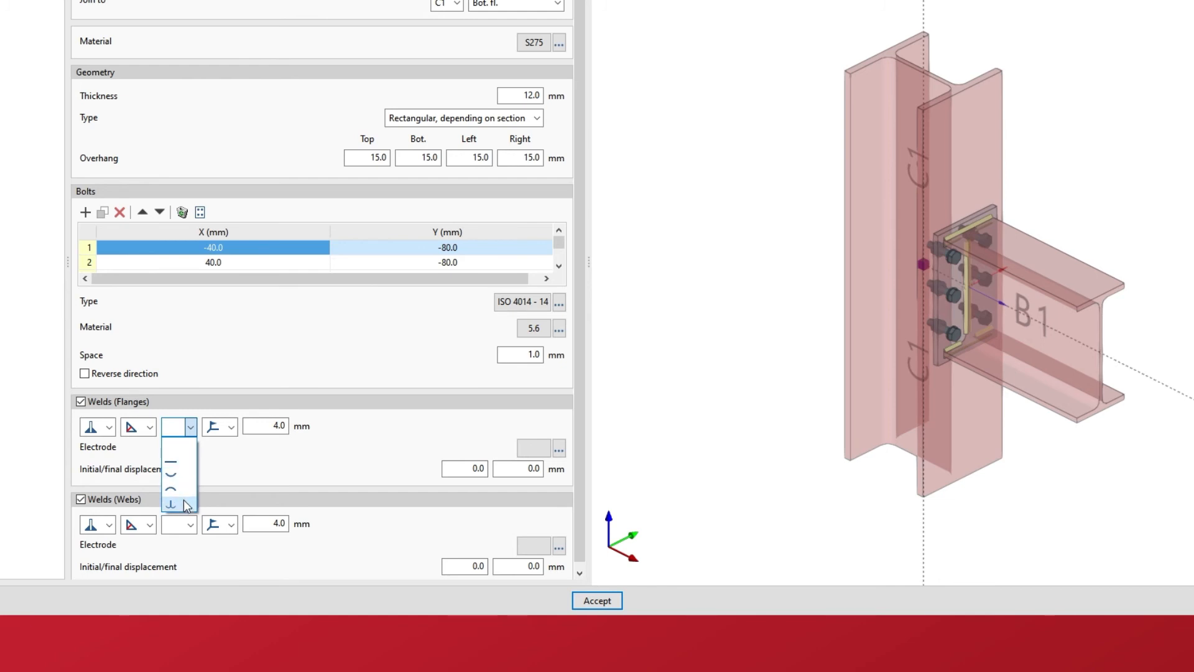
{"action": "left_click", "coordinate": [187, 447]}
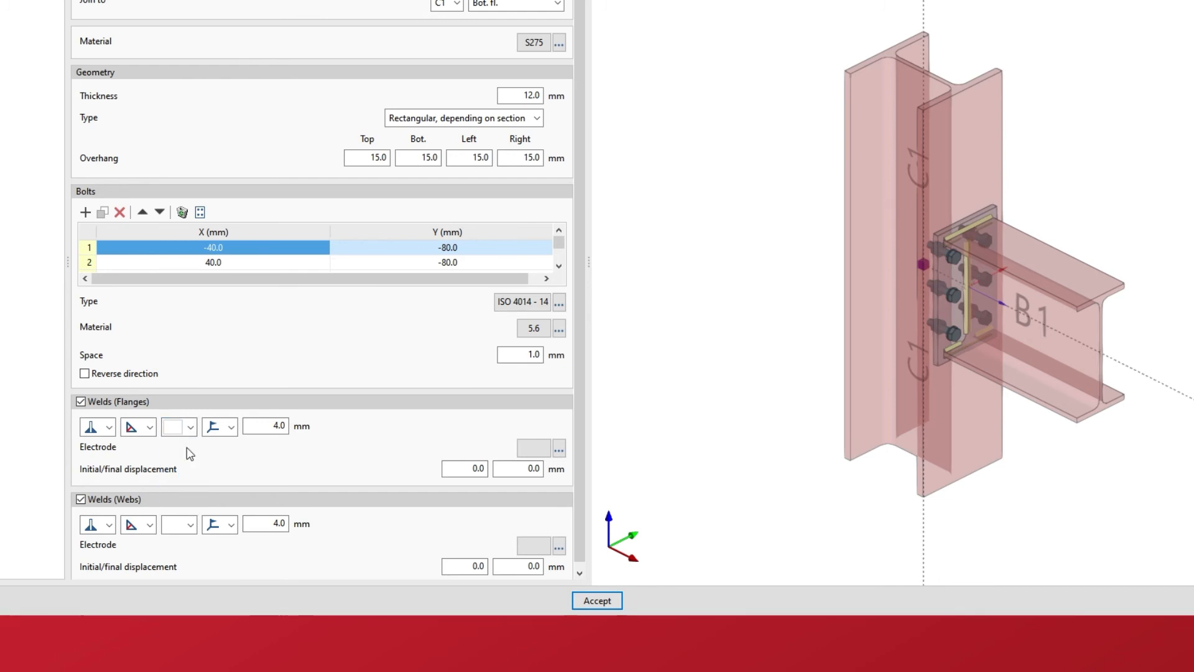
{"action": "left_click", "coordinate": [232, 428]}
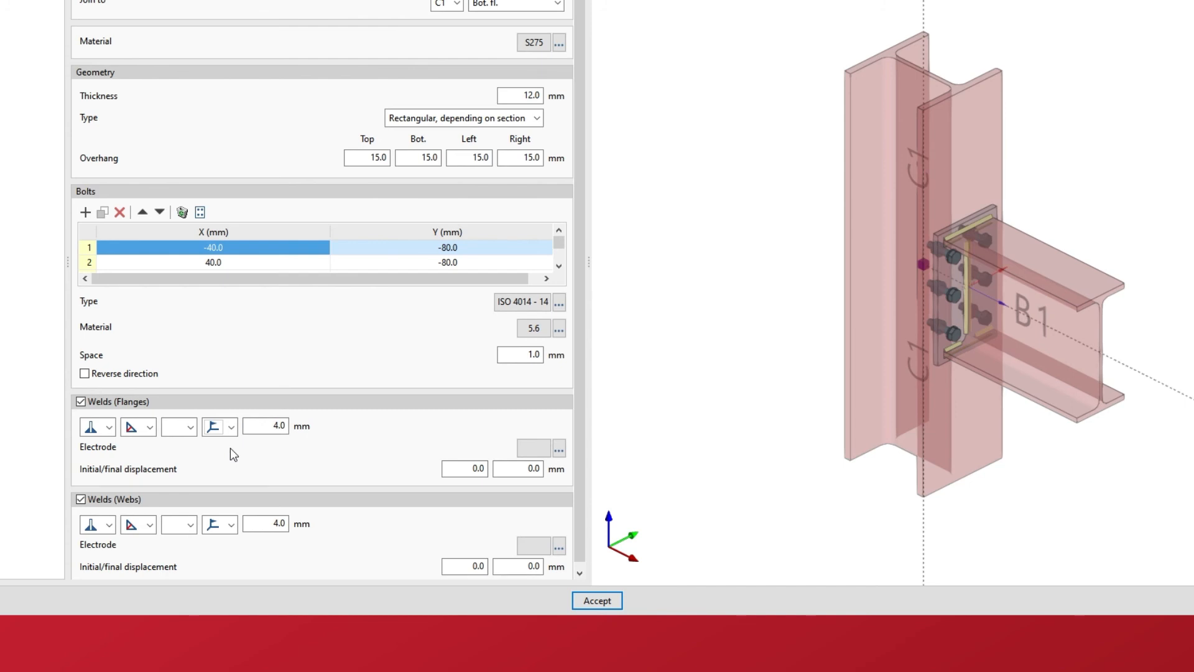
{"action": "double_click", "coordinate": [273, 426]}
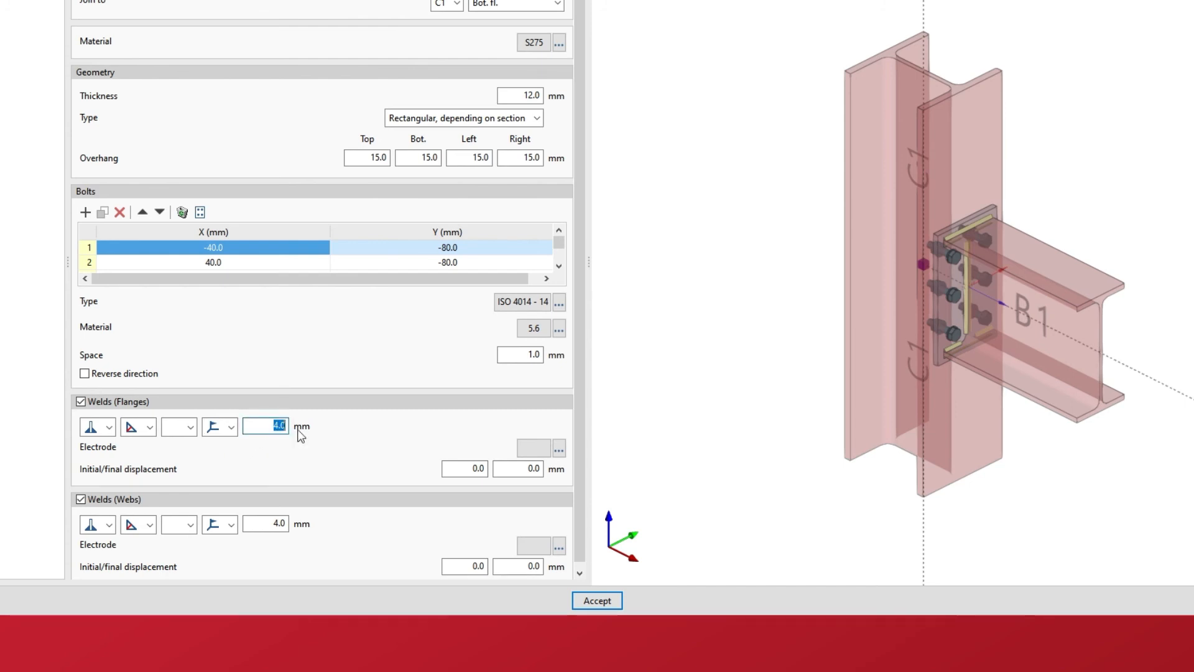
{"action": "type", "text": "4"}
{"action": "key", "text": "Tab"}
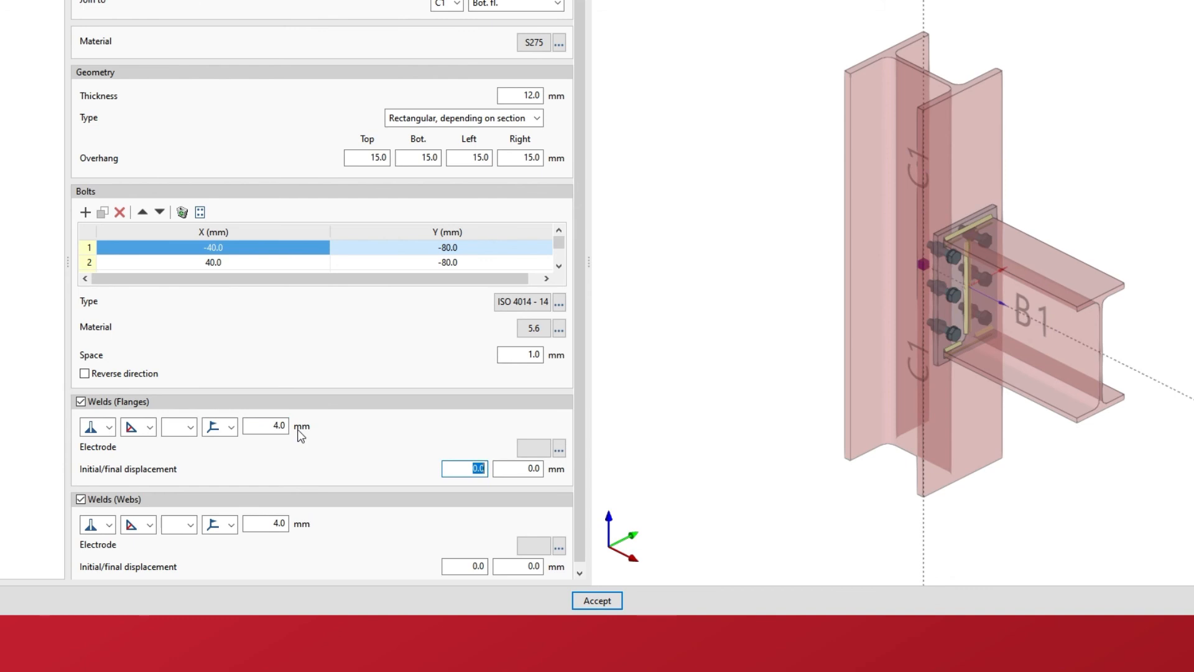
Step: Examine the electrode properties and the initial/final displacement settings of the flange welds
{"action": "left_click", "coordinate": [541, 453]}
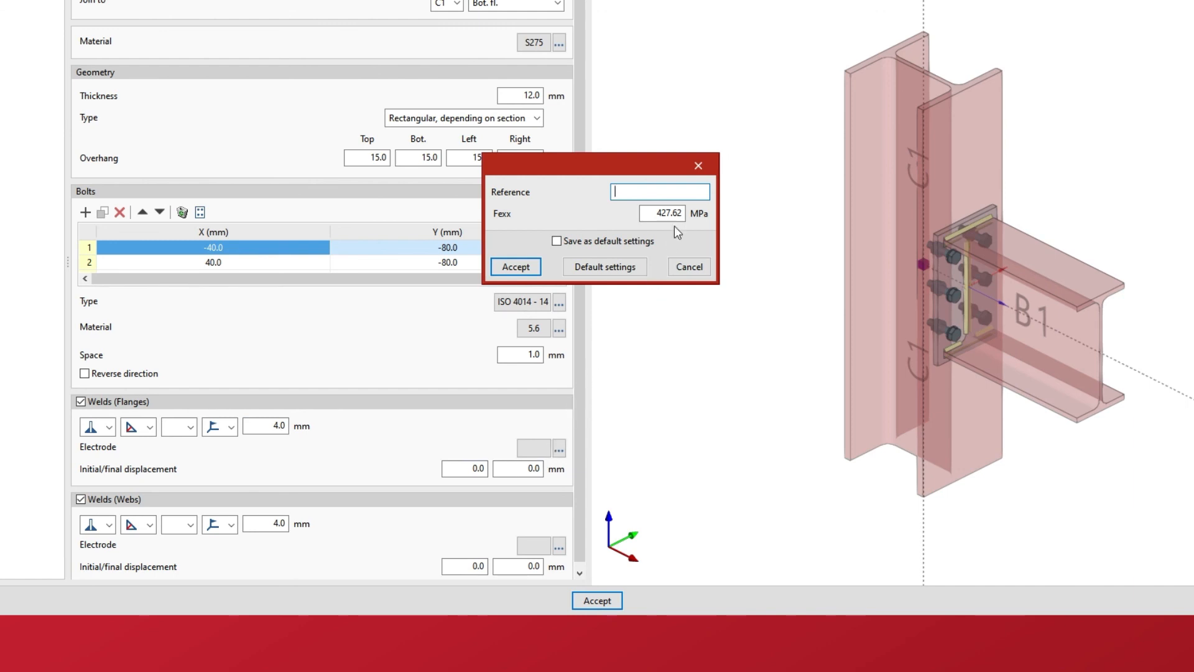
{"action": "left_click", "coordinate": [705, 169]}
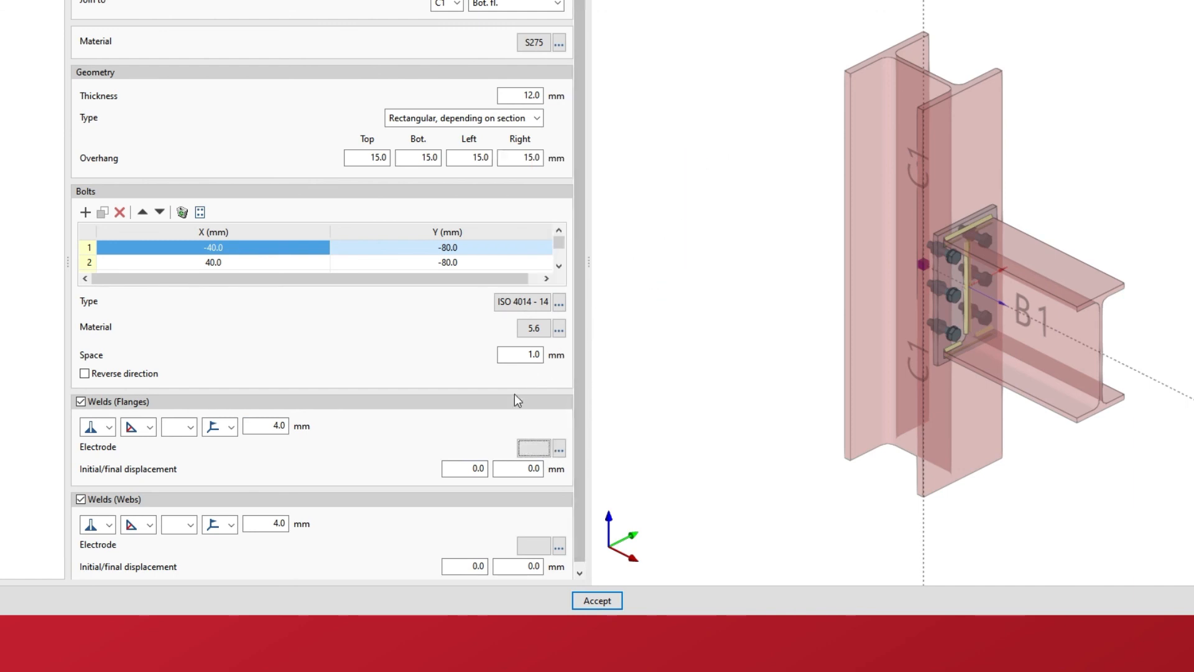
{"action": "left_click", "coordinate": [515, 468]}
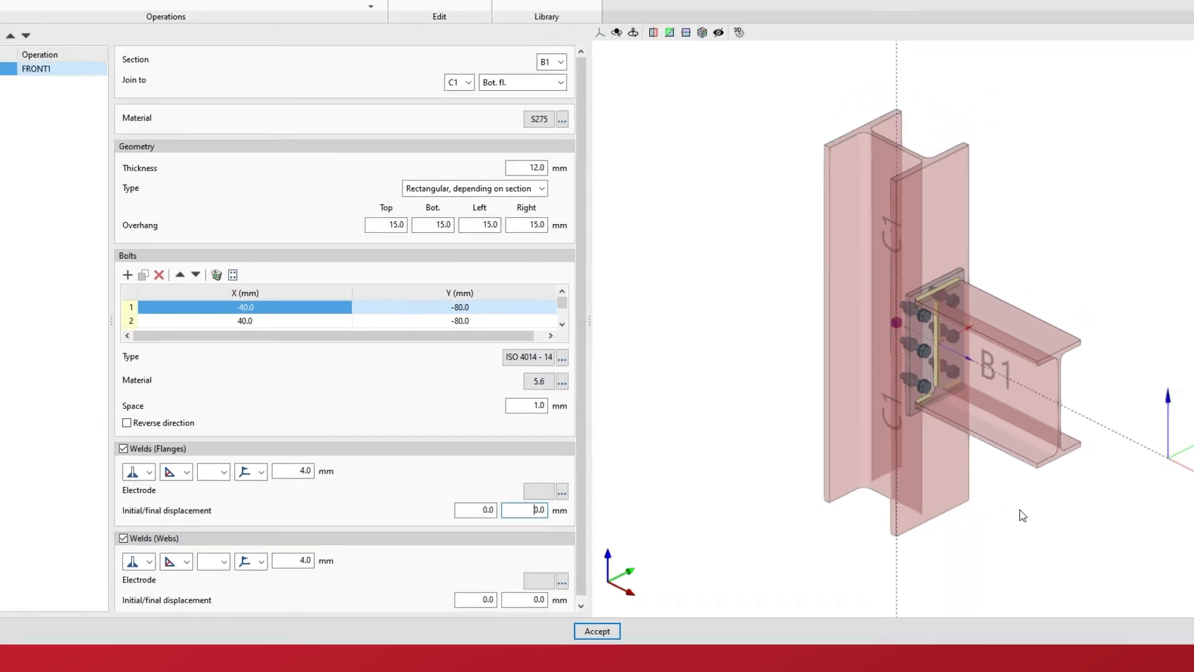
{"action": "middle_click_drag", "start_coordinate": [1022, 515], "coordinate": [988, 465]}
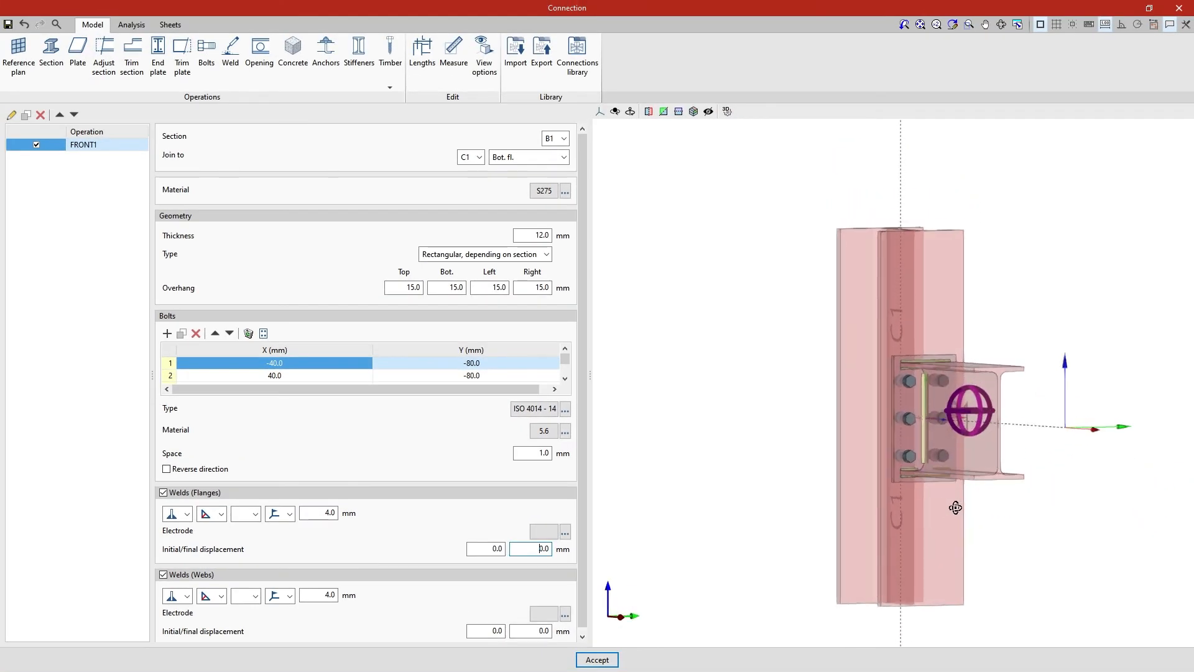
{"action": "middle_click_drag", "start_coordinate": [956, 507], "coordinate": [1015, 537]}
{"action": "scroll", "coordinate": [973, 516], "scroll_direction": "up", "scroll_amount": 2}
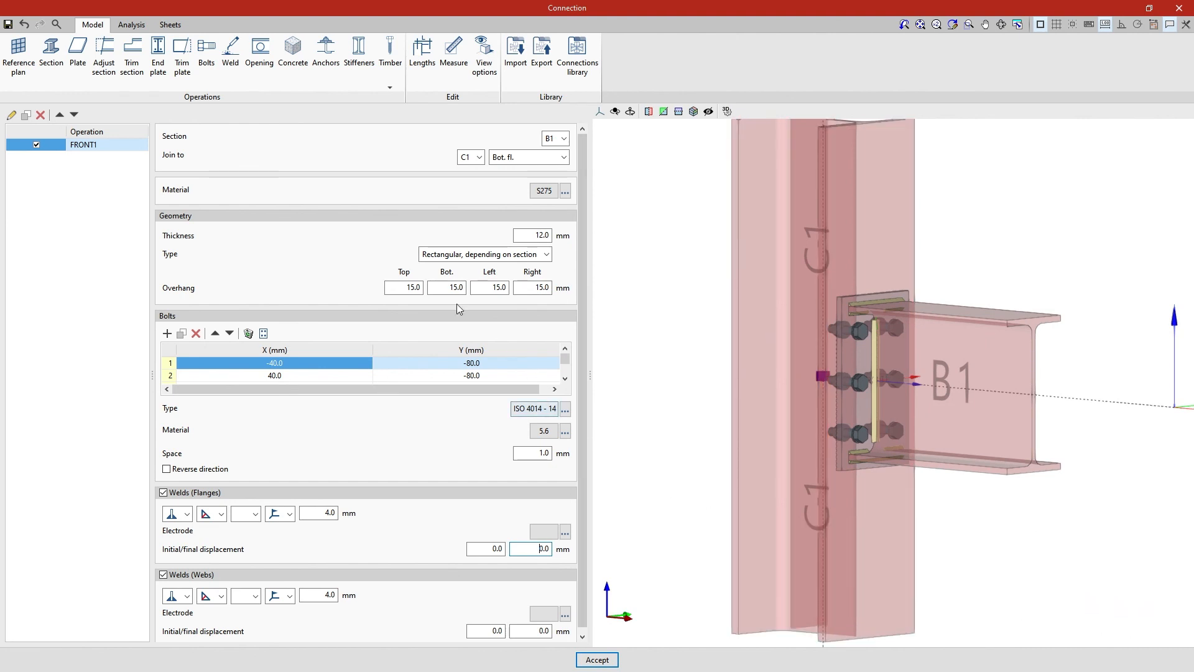
Step: Run the analysis of the beam-to-column connection
{"action": "left_click", "coordinate": [132, 26]}
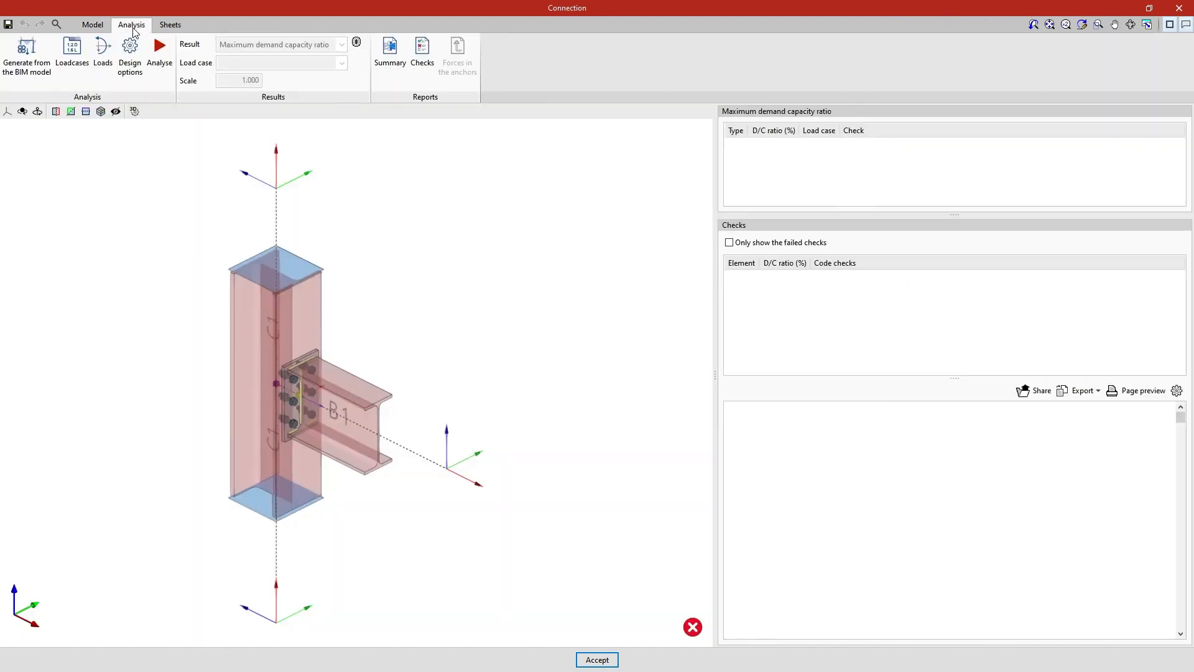
{"action": "left_click", "coordinate": [162, 85]}
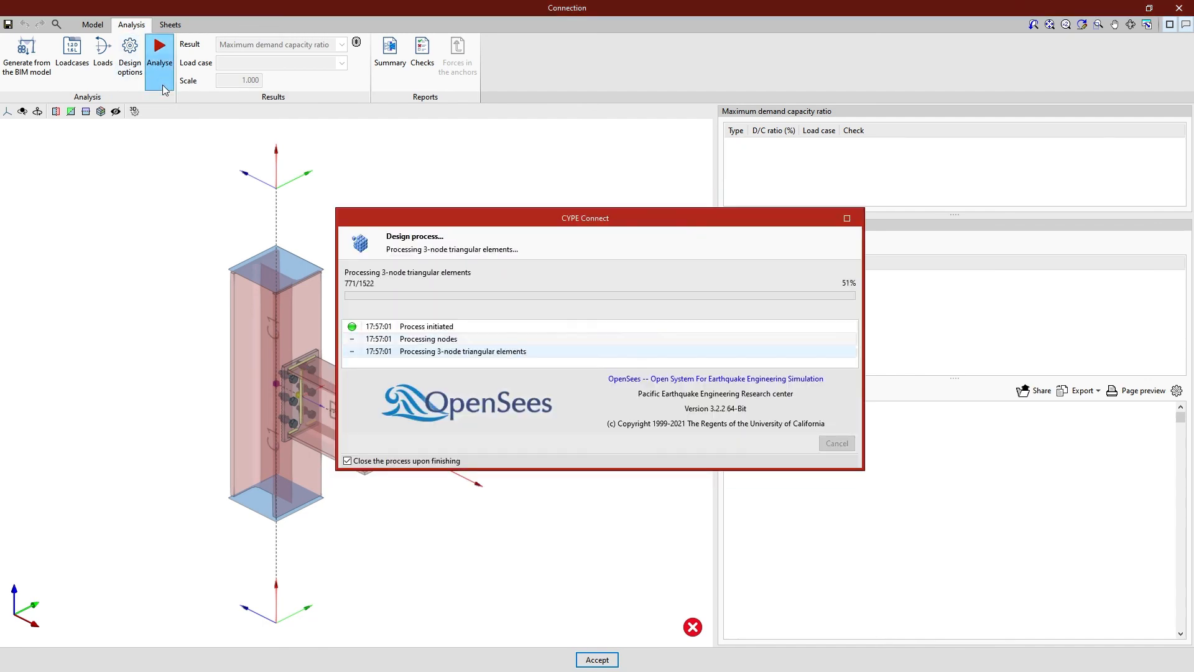